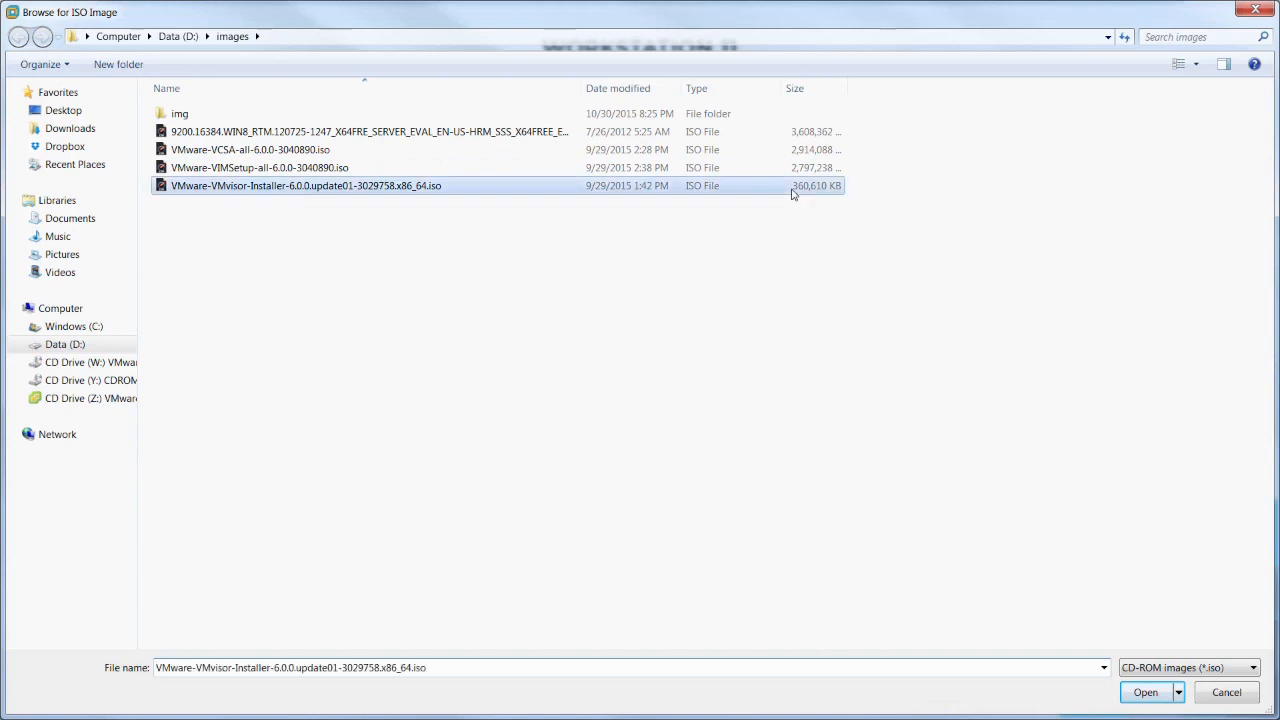
# - Name the VM esxi-5, set two cores per processor, and keep 4096 MB memory
pyautogui.click(697, 505)
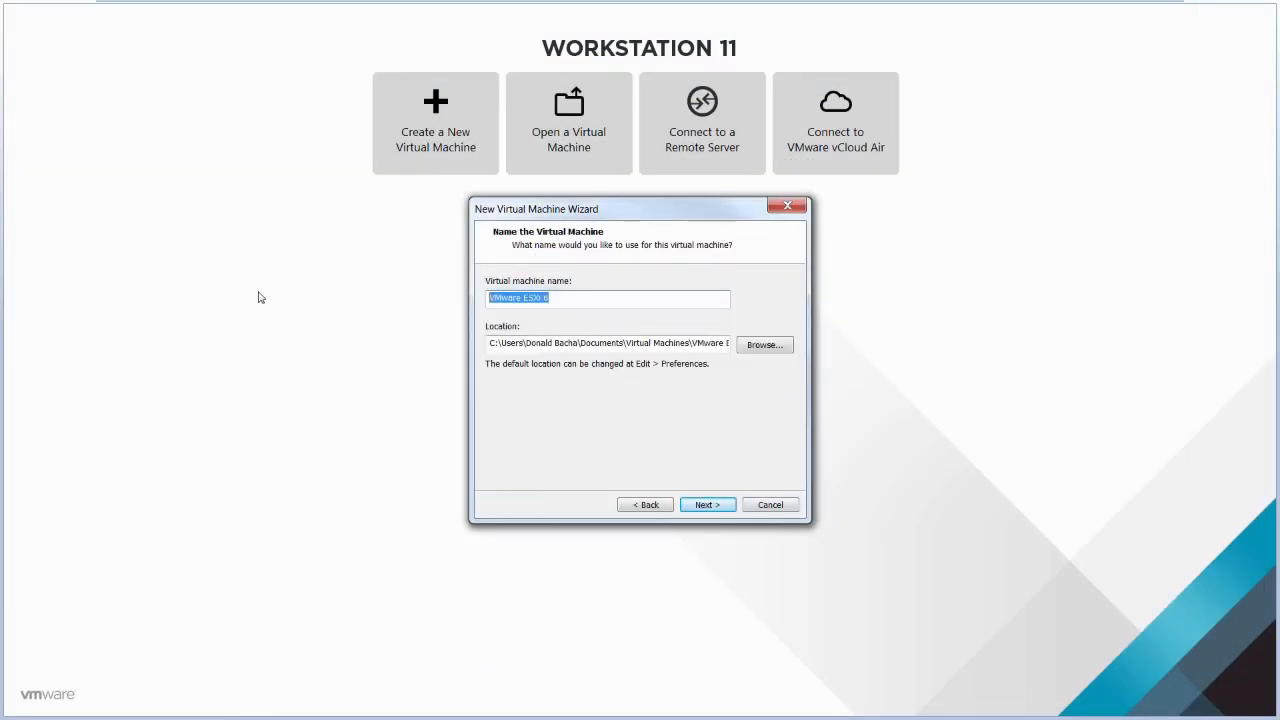
pyautogui.write('esx')
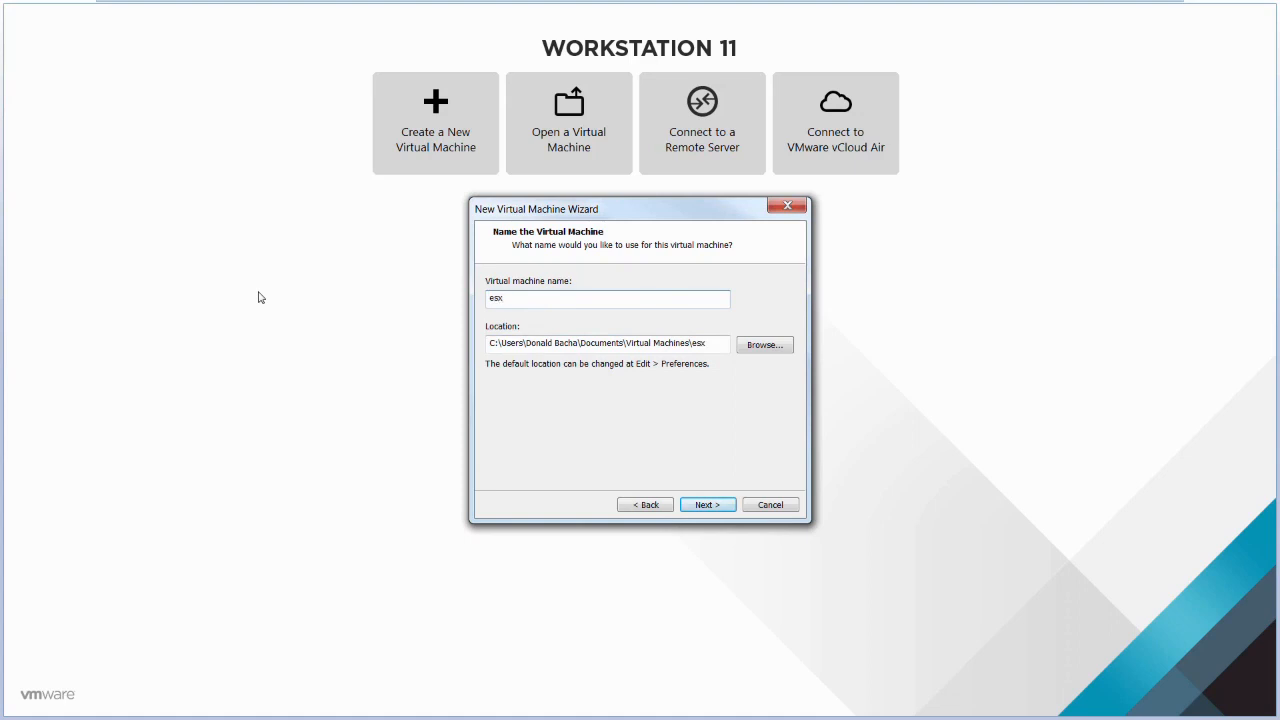
pyautogui.write('i-5')
pyautogui.click(711, 508)
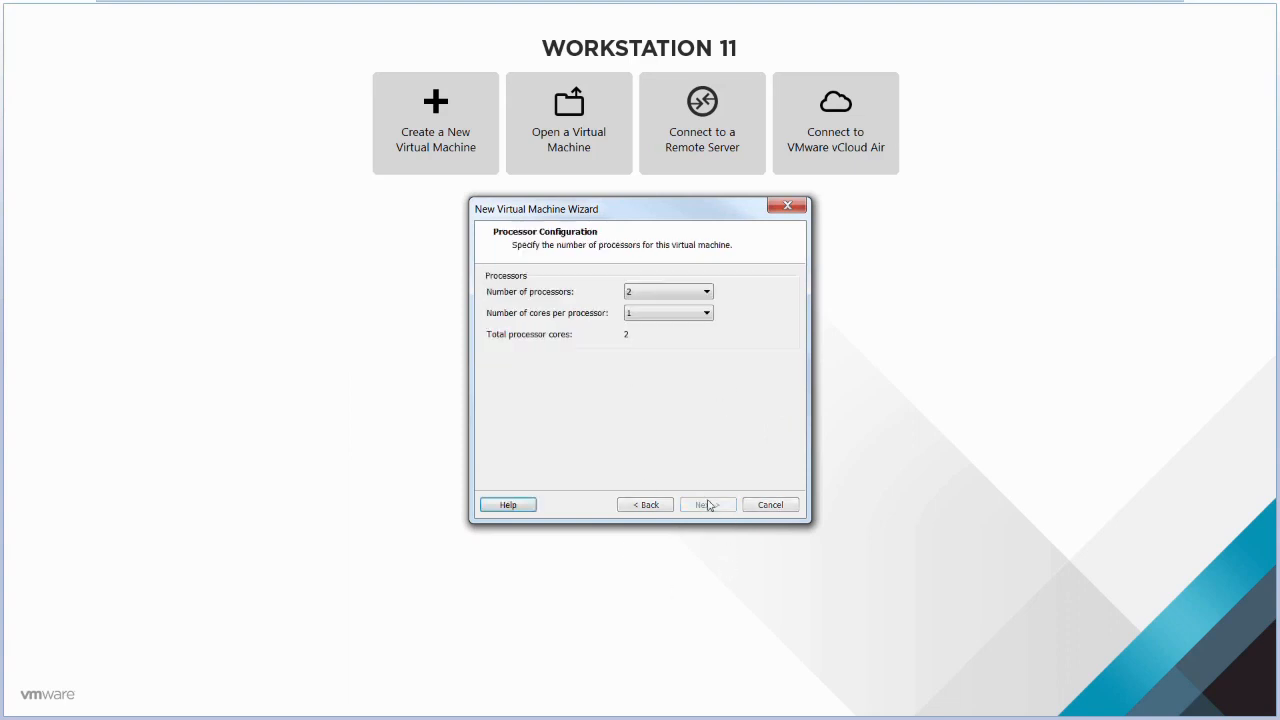
pyautogui.click(670, 314)
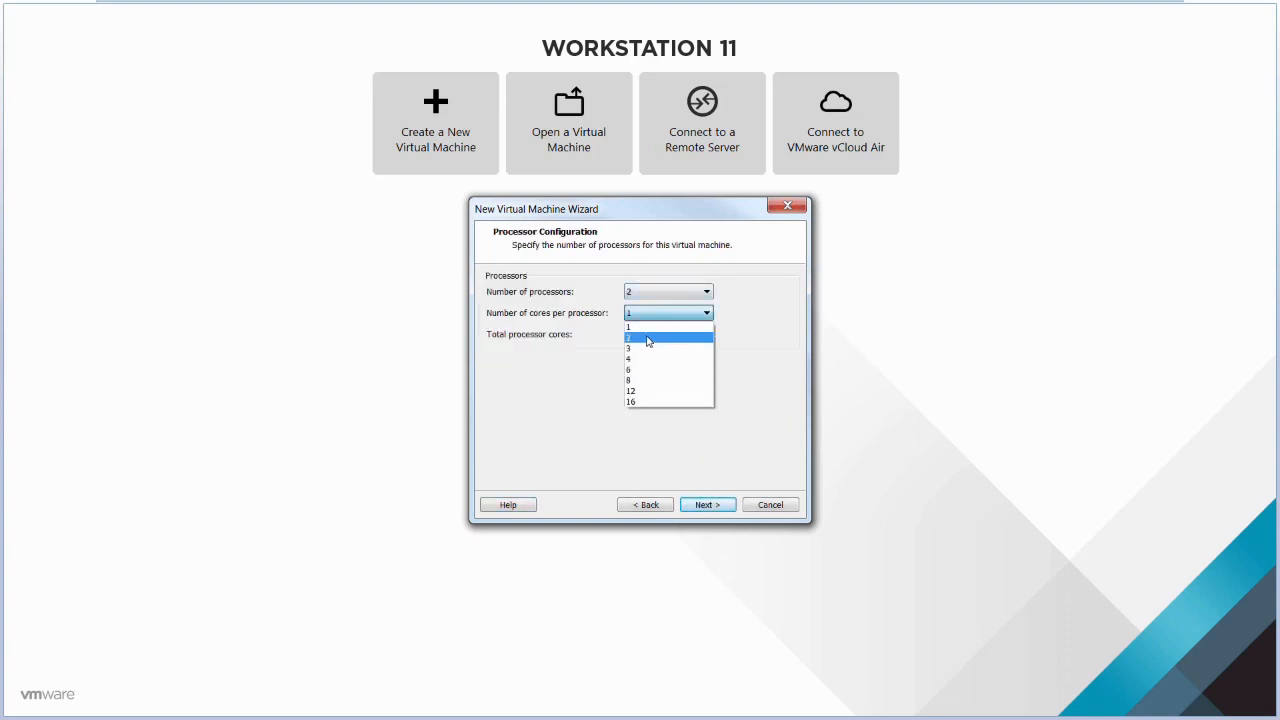
pyautogui.click(651, 340)
pyautogui.click(708, 505)
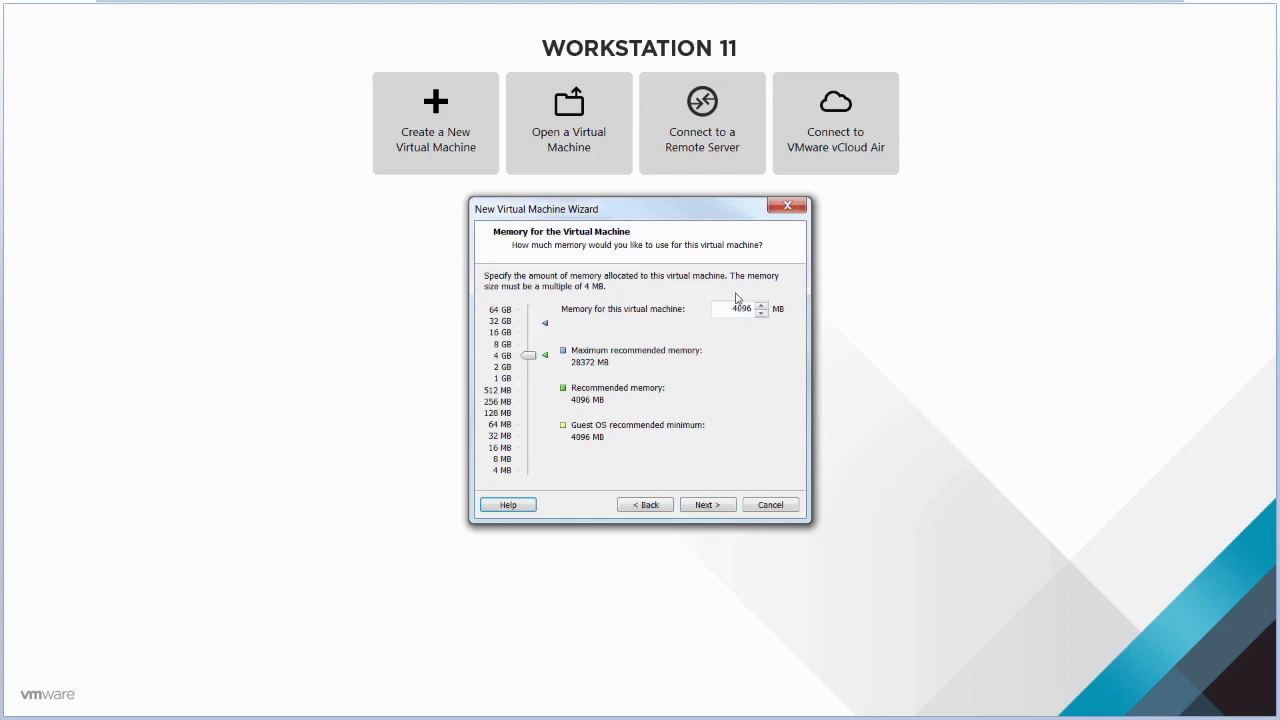
pyautogui.moveTo(726, 308); pyautogui.dragTo(752, 308)
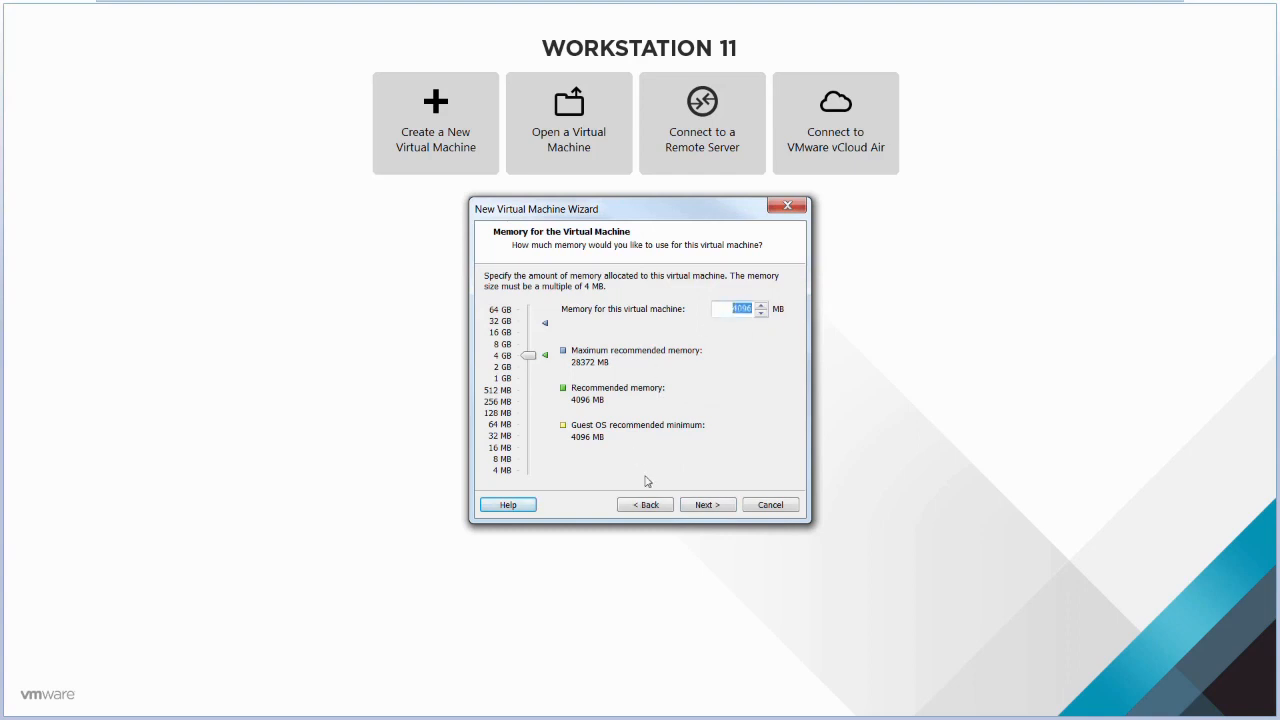
pyautogui.click(727, 503)
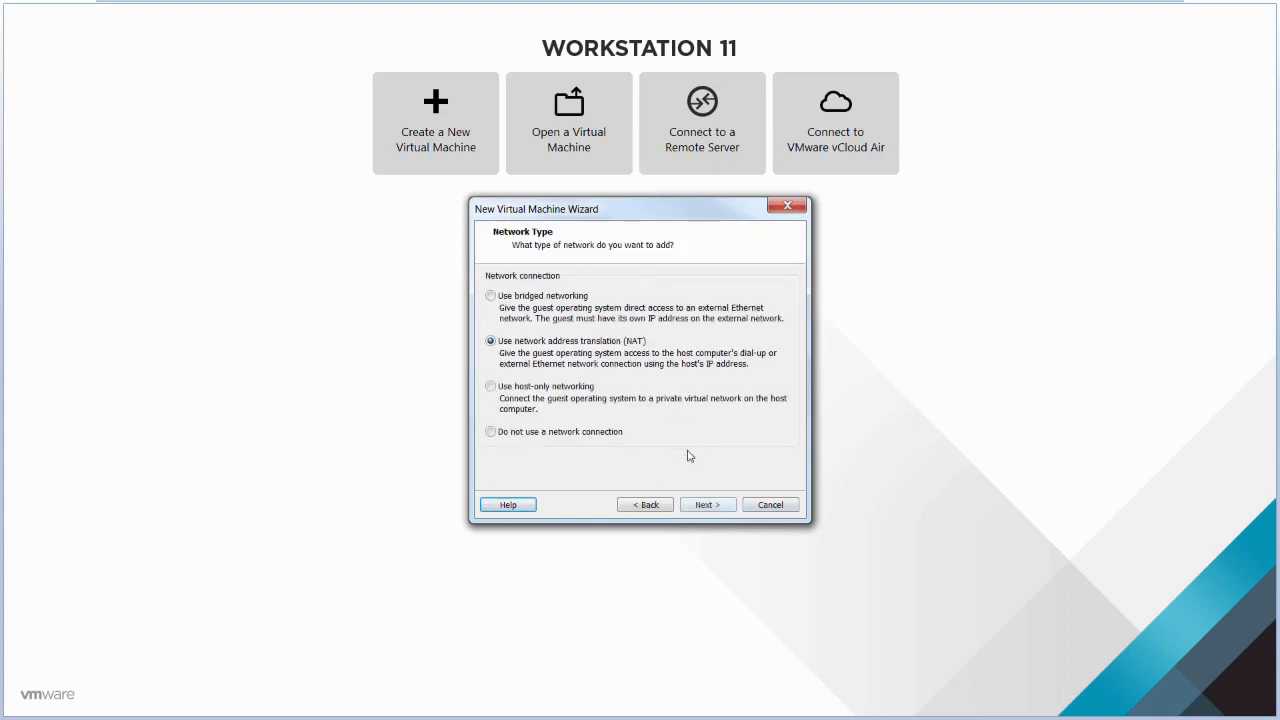
# - Accept NAT, LSI Logic, SCSI and a new 40 GB split disk esxi-5.vmdk, then finish
pyautogui.click(708, 505)
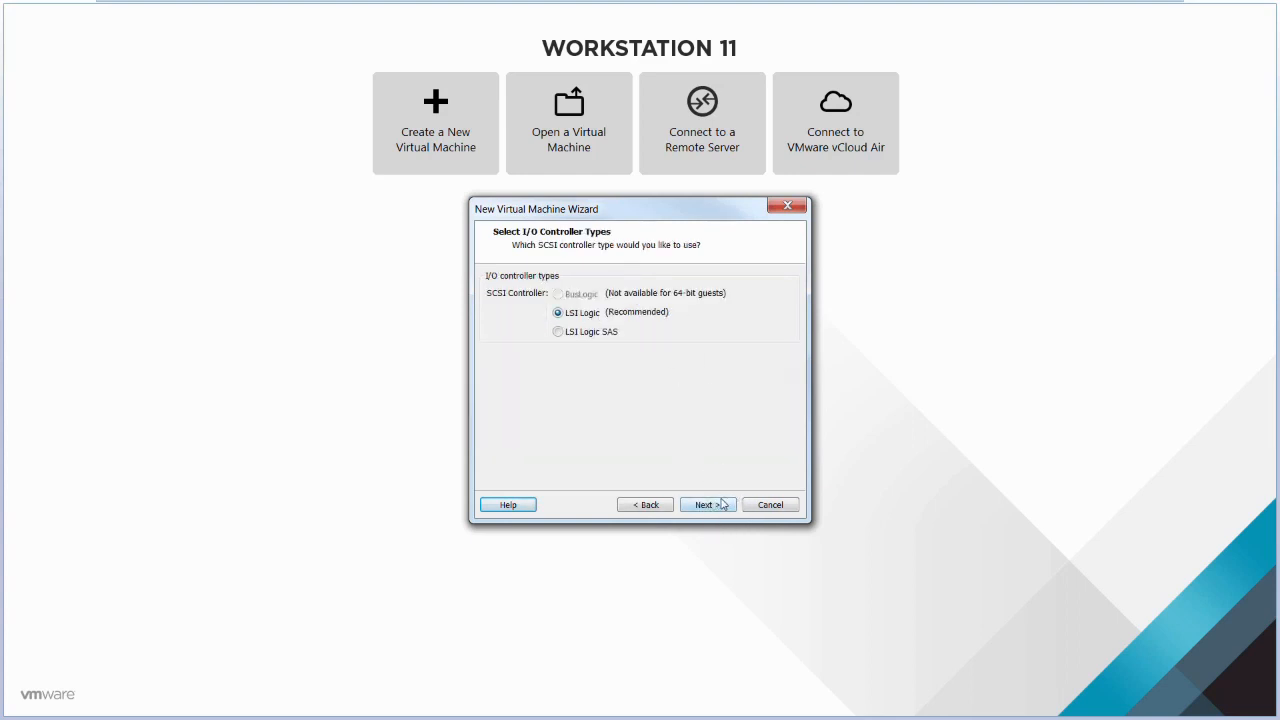
pyautogui.click(718, 507)
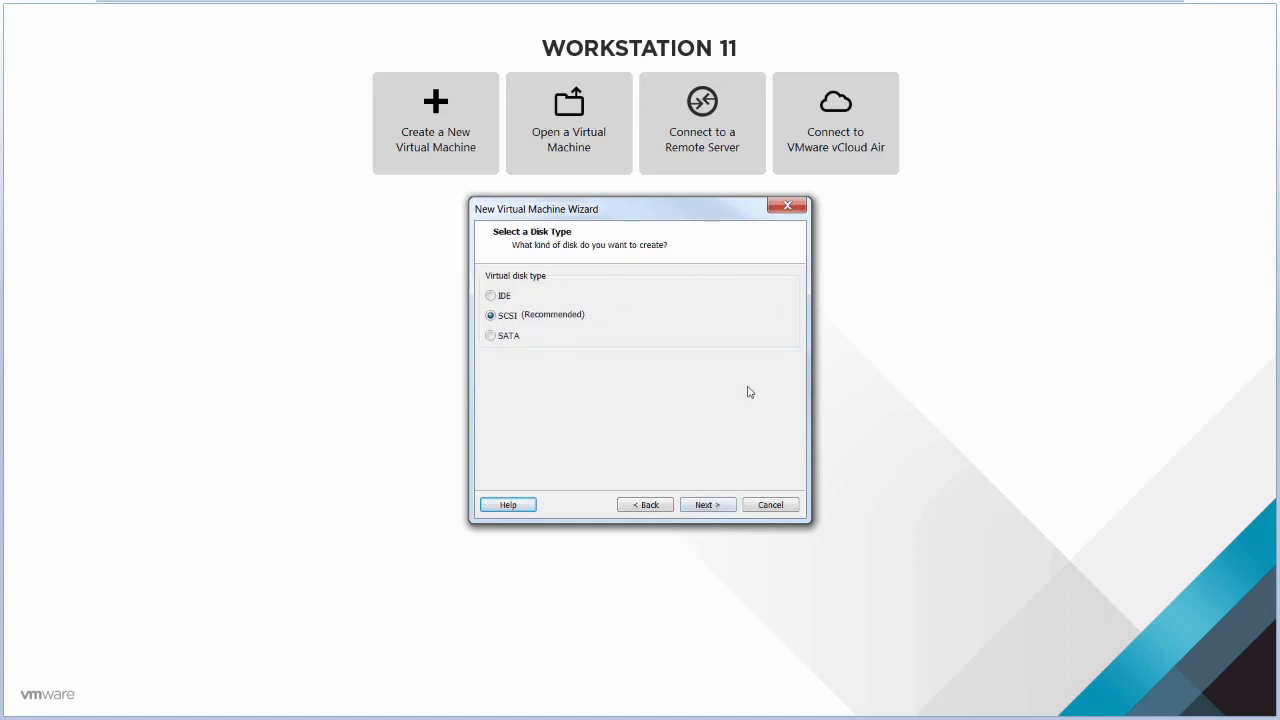
pyautogui.click(698, 510)
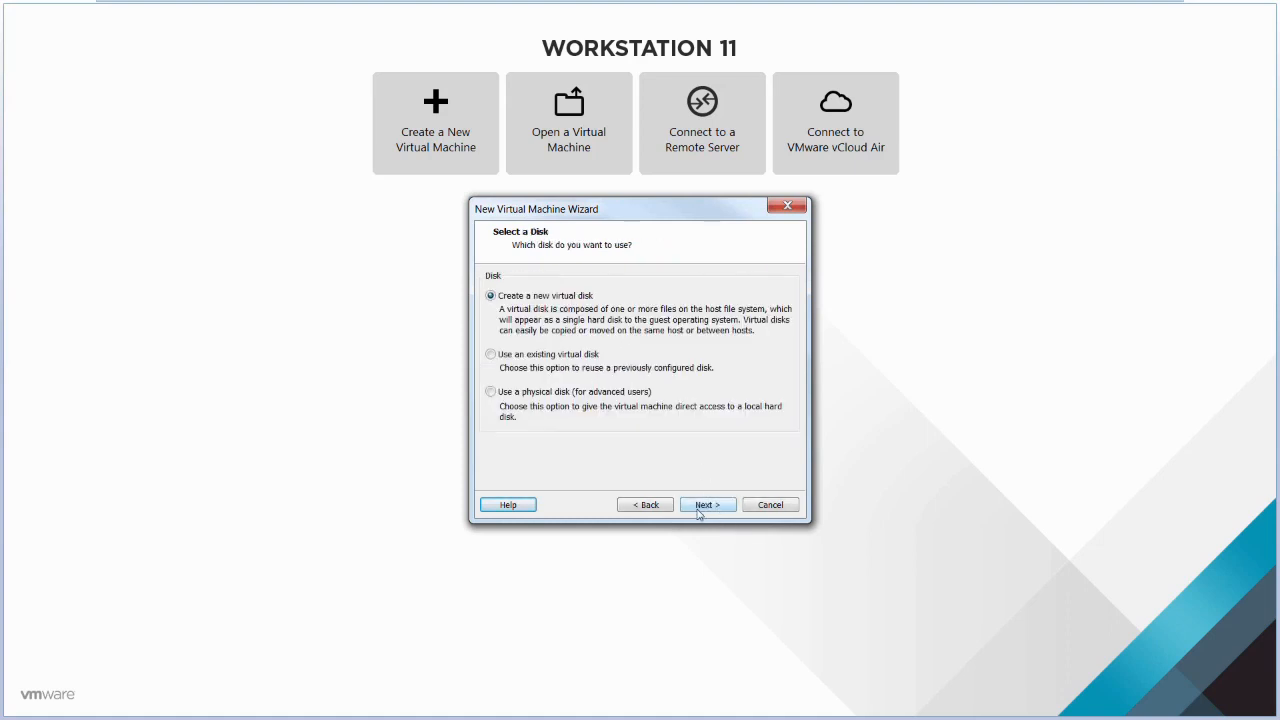
pyautogui.click(702, 507)
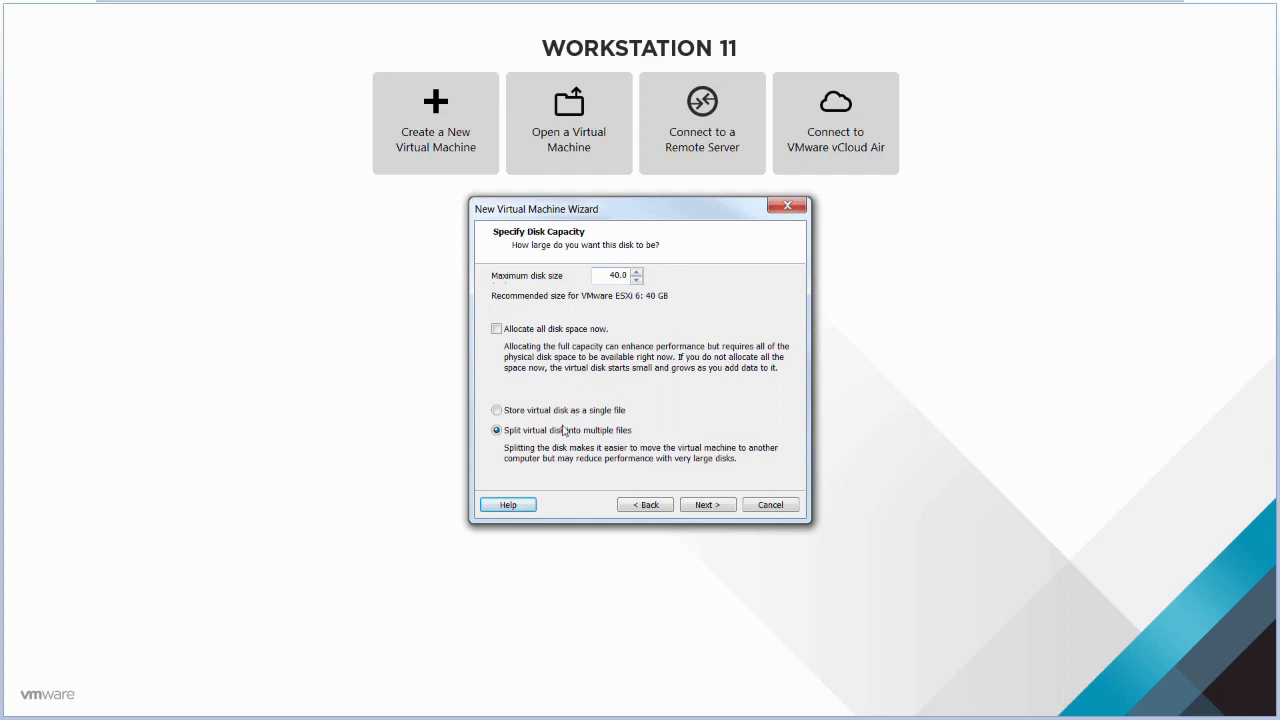
pyautogui.click(718, 506)
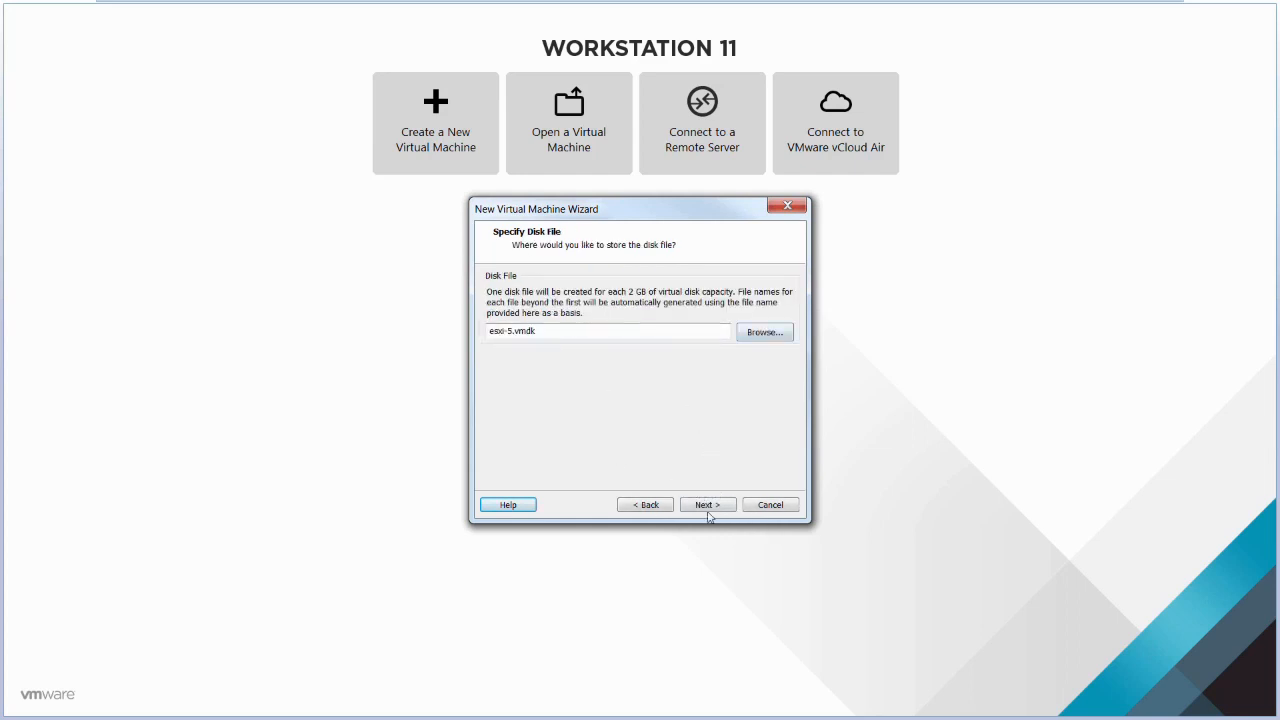
pyautogui.click(715, 510)
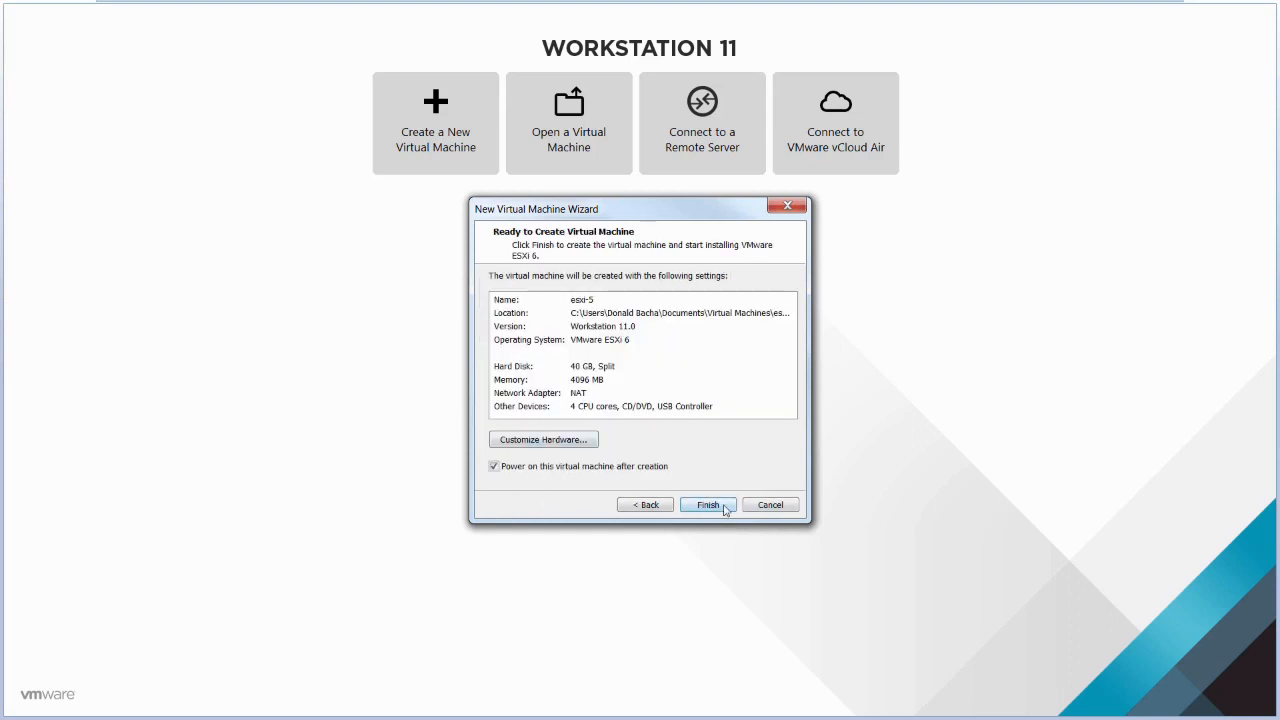
pyautogui.click(710, 506)
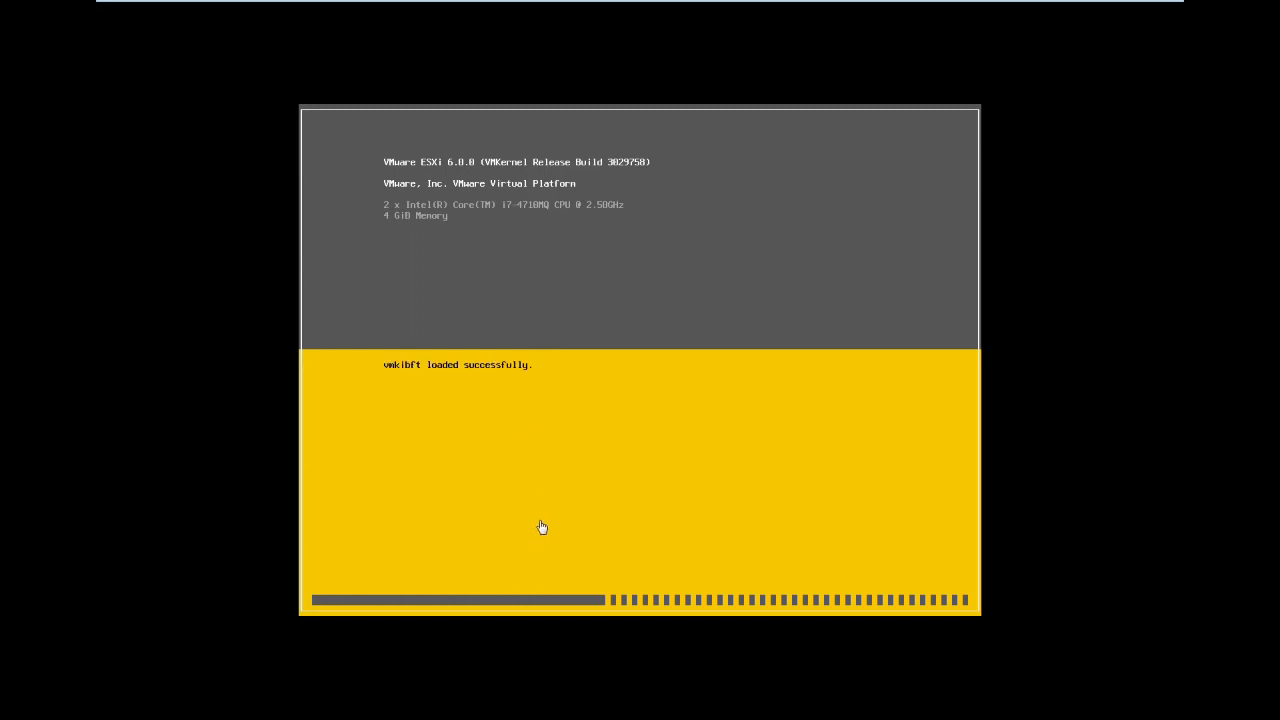
# - Leave the ESXi installer booting and switch to the Serv2012 virtual machine
pyautogui.moveTo(842, 4)
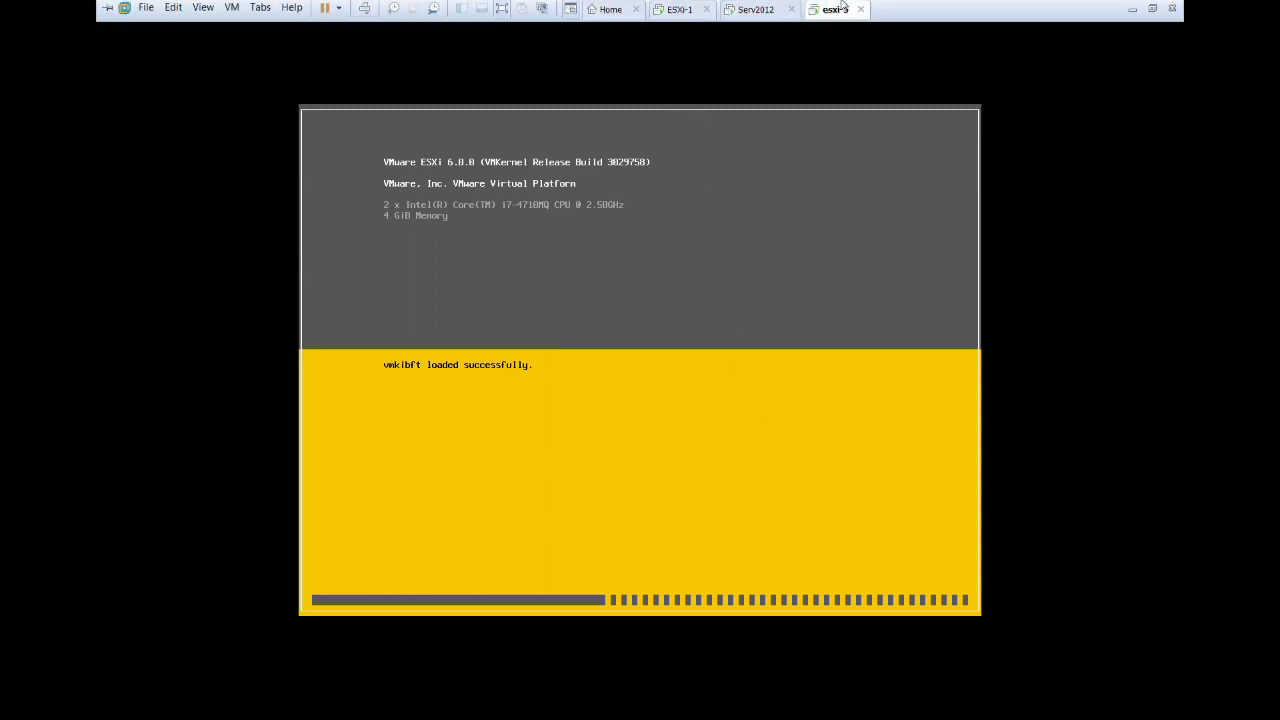
pyautogui.click(755, 12)
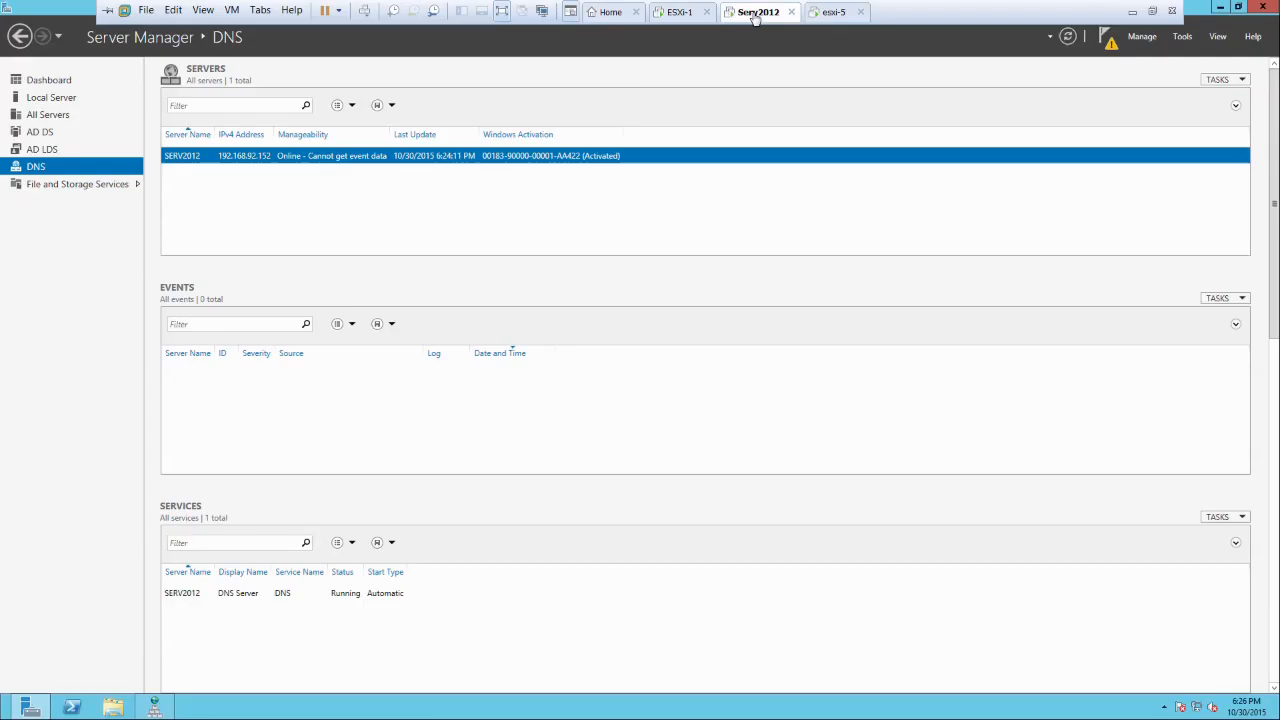
# - Launch DNS Manager from Tools and show the lab.local zone's records in a maximized window
pyautogui.click(1182, 36)
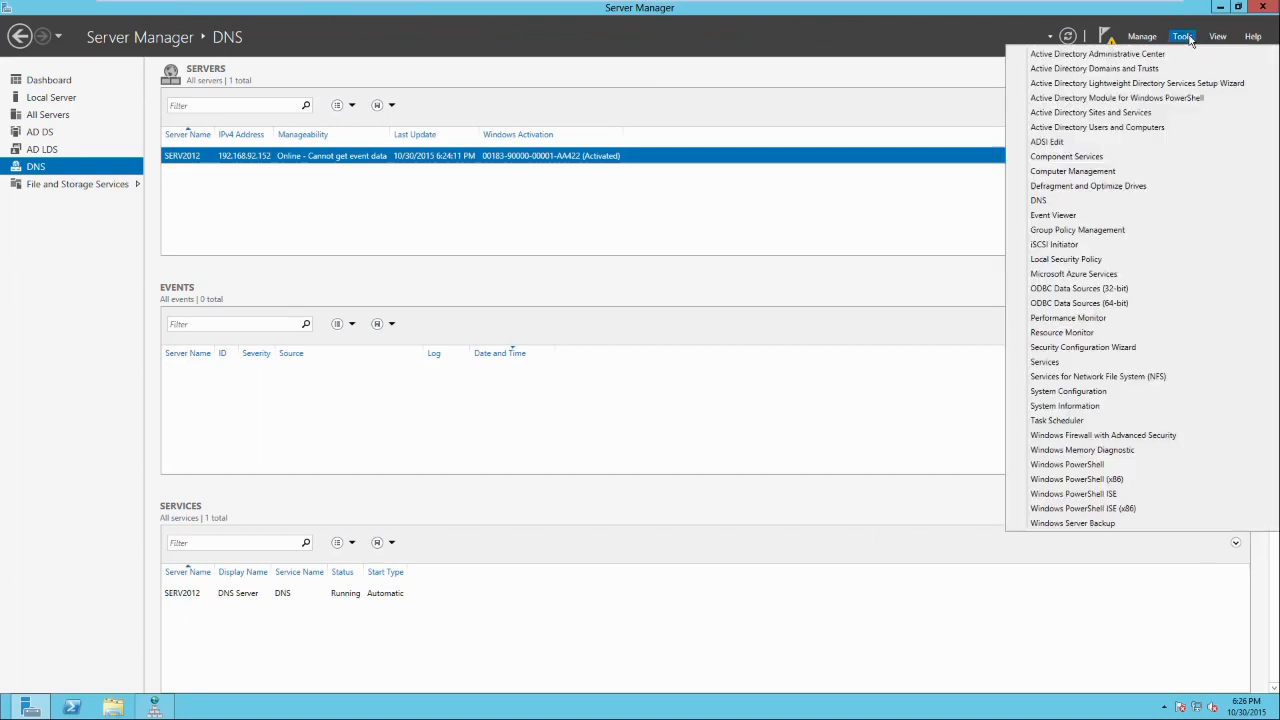
pyautogui.click(1054, 201)
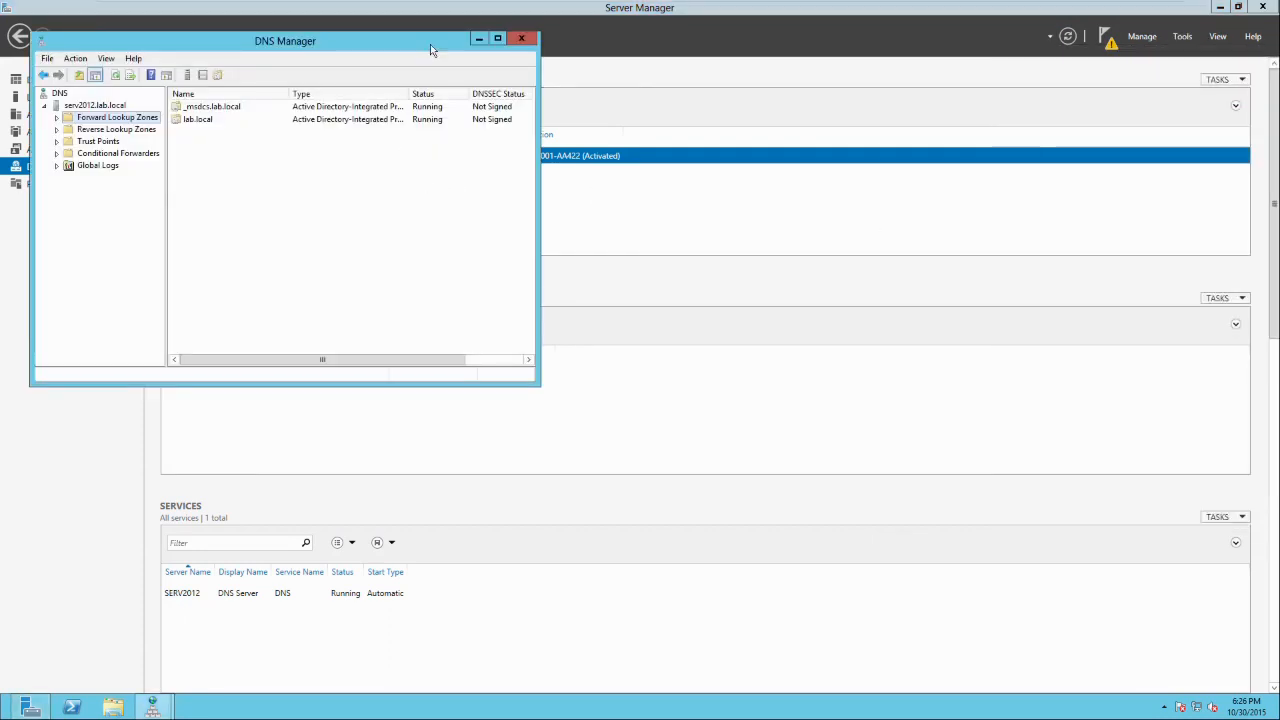
pyautogui.click(209, 122)
pyautogui.doubleClick(210, 122)
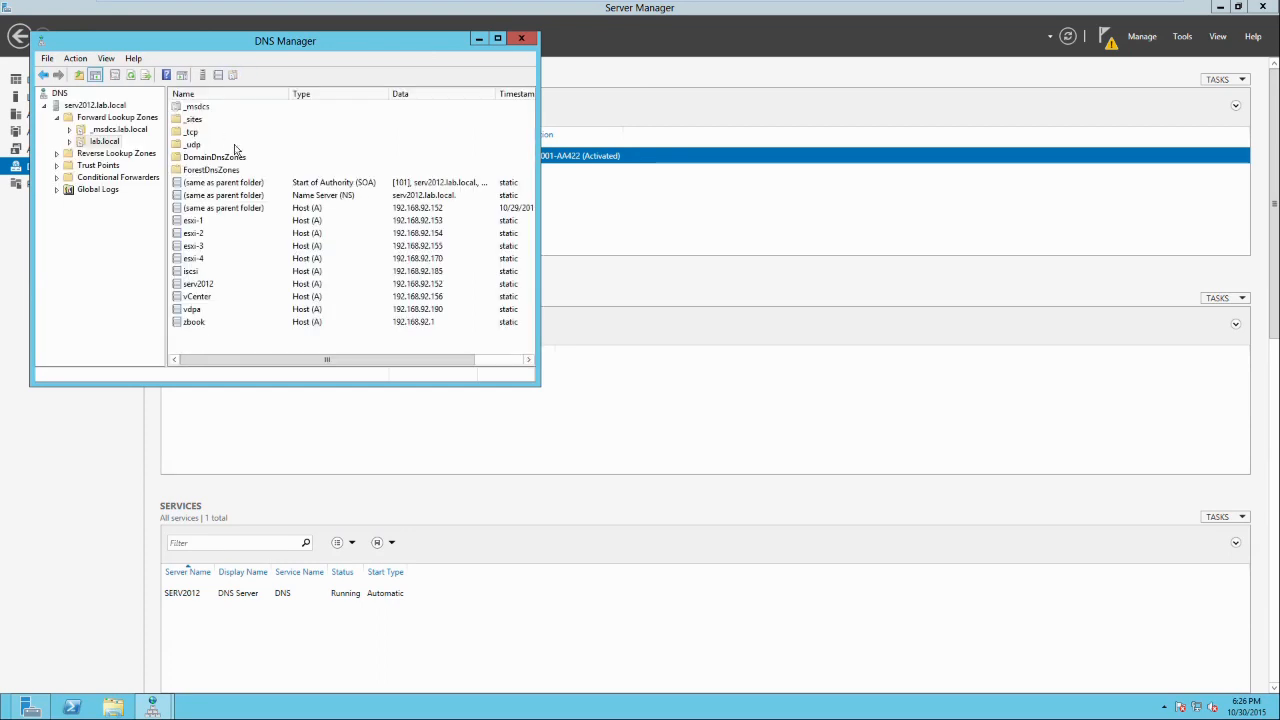
pyautogui.click(497, 38)
pyautogui.rightClick(258, 455)
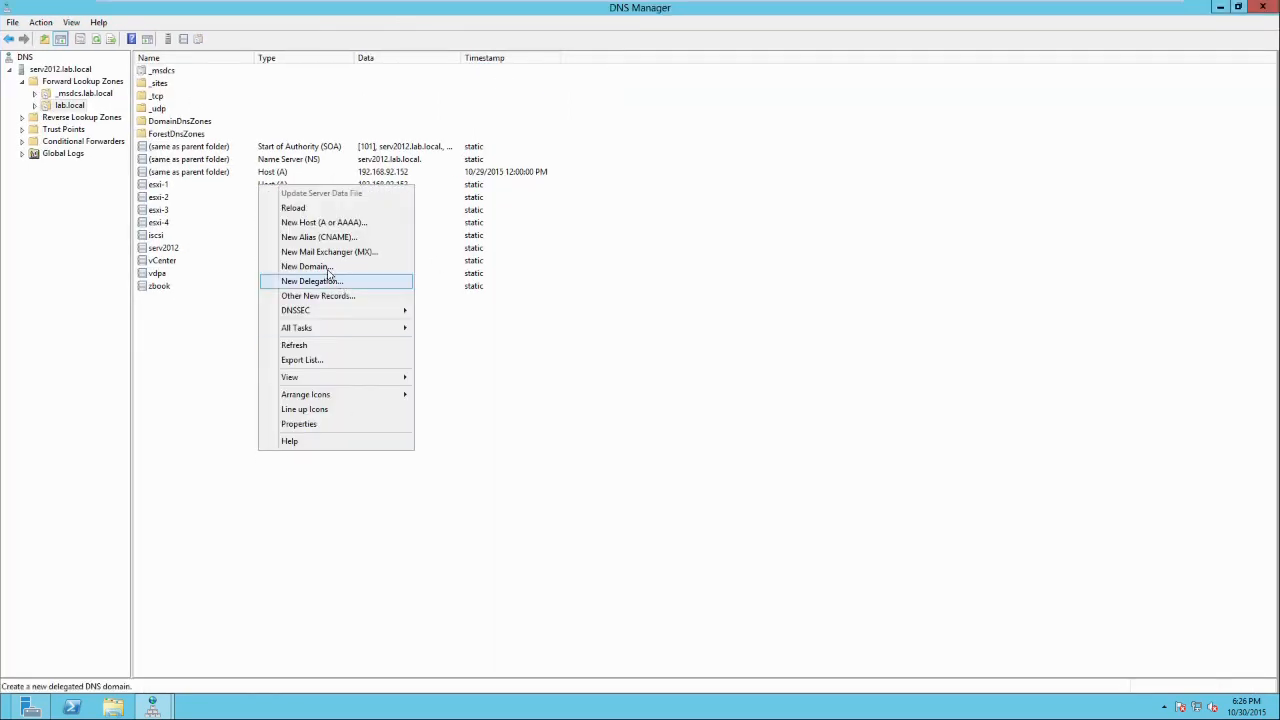
# - Add a host (A) record esxi-5 with IP 192.168.92.171 to lab.local
pyautogui.click(320, 223)
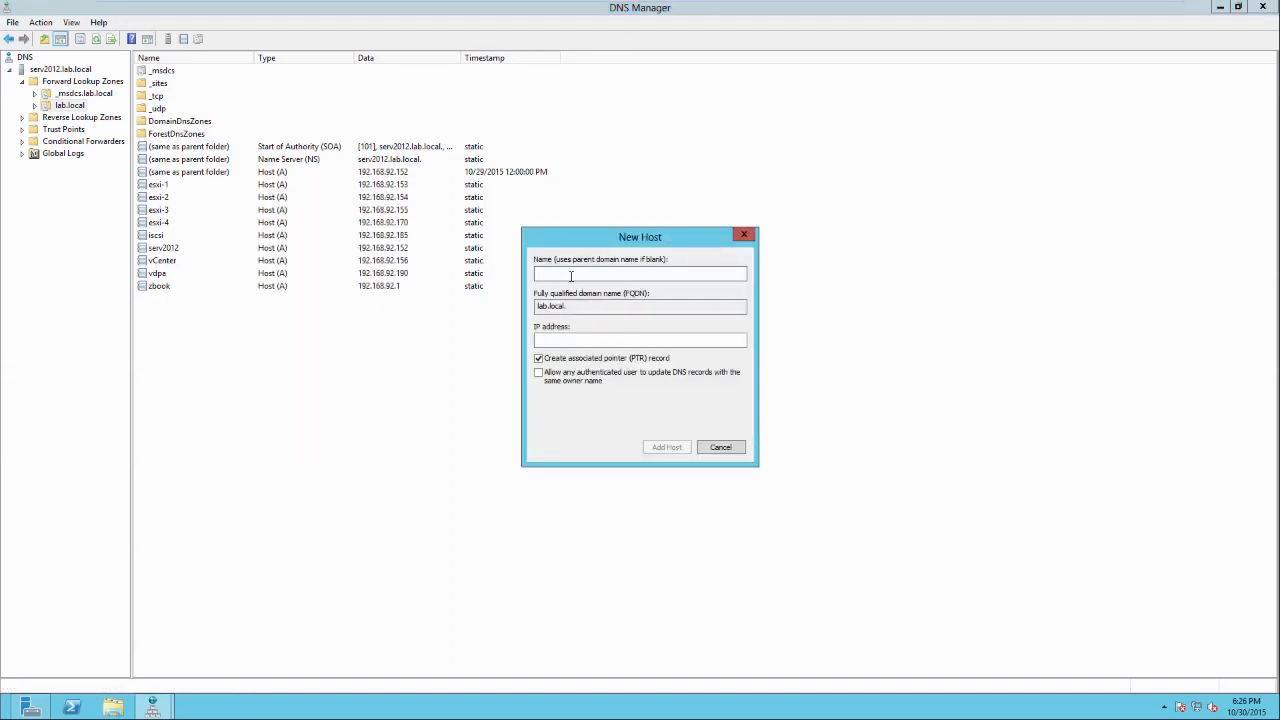
pyautogui.write('esxi')
pyautogui.write('-5')
pyautogui.click(566, 342)
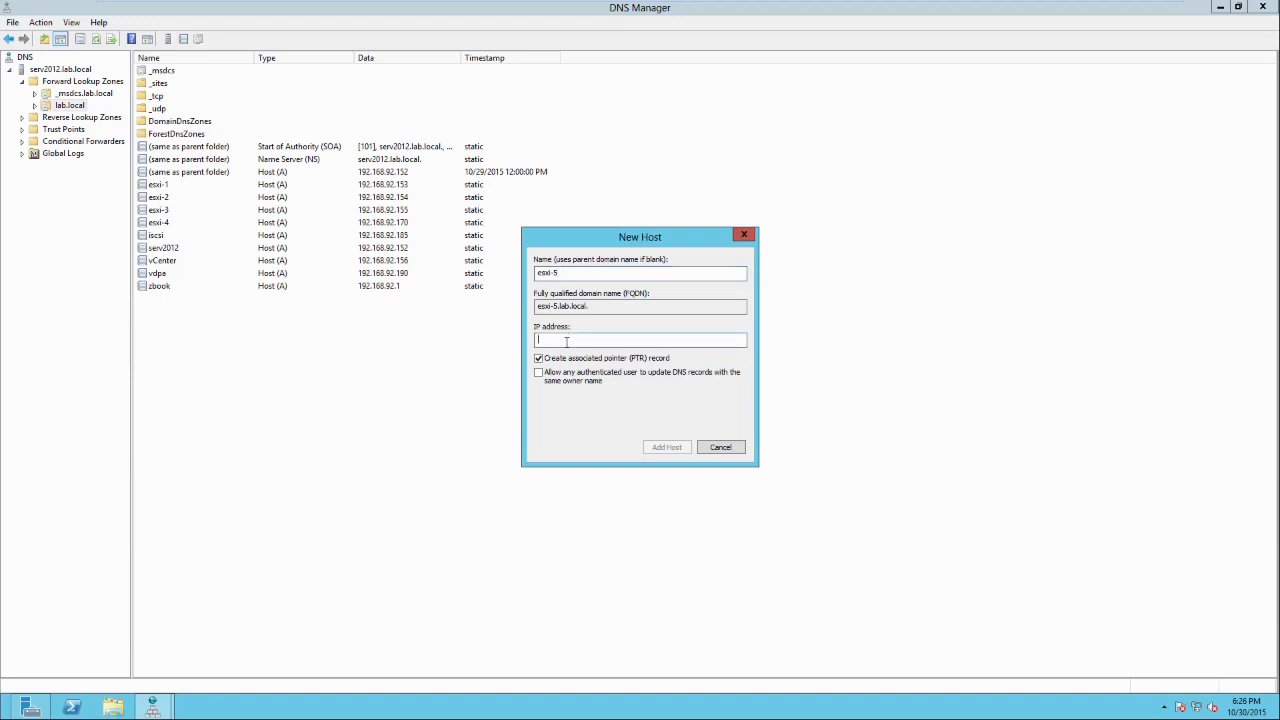
pyautogui.write('192.168.92.1')
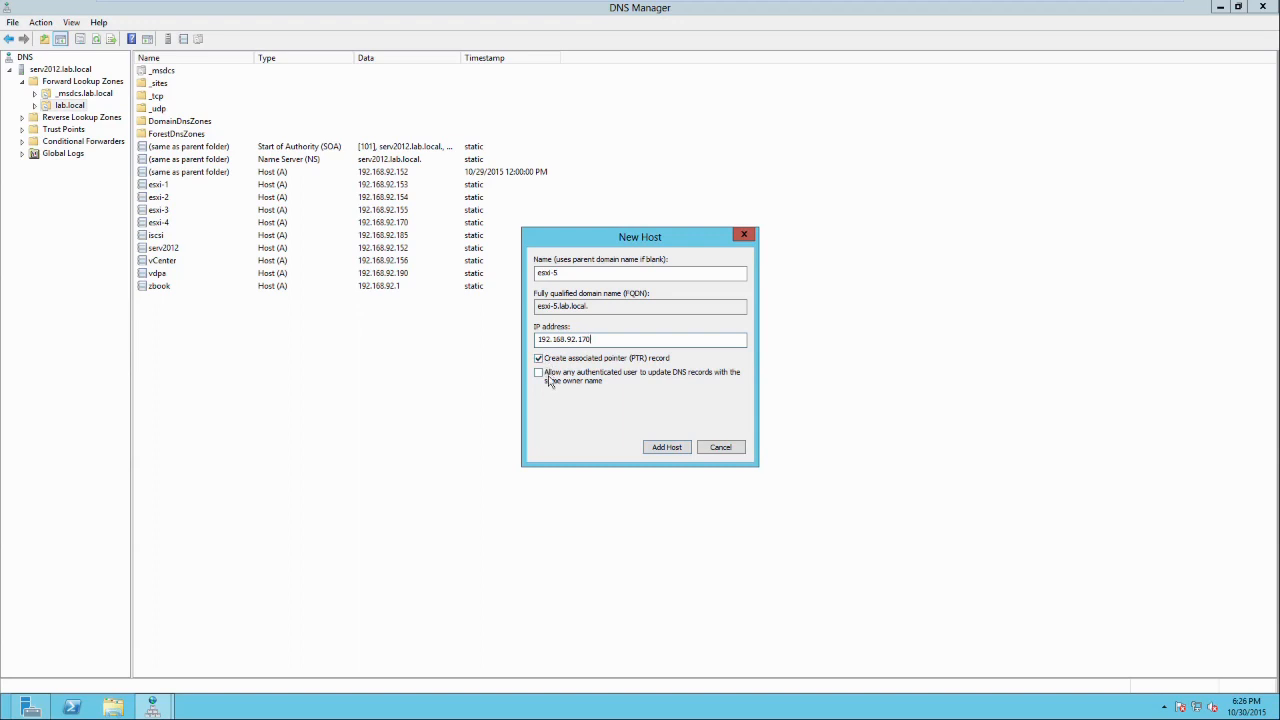
pyautogui.write('71')
pyautogui.click(667, 447)
pyautogui.click(741, 405)
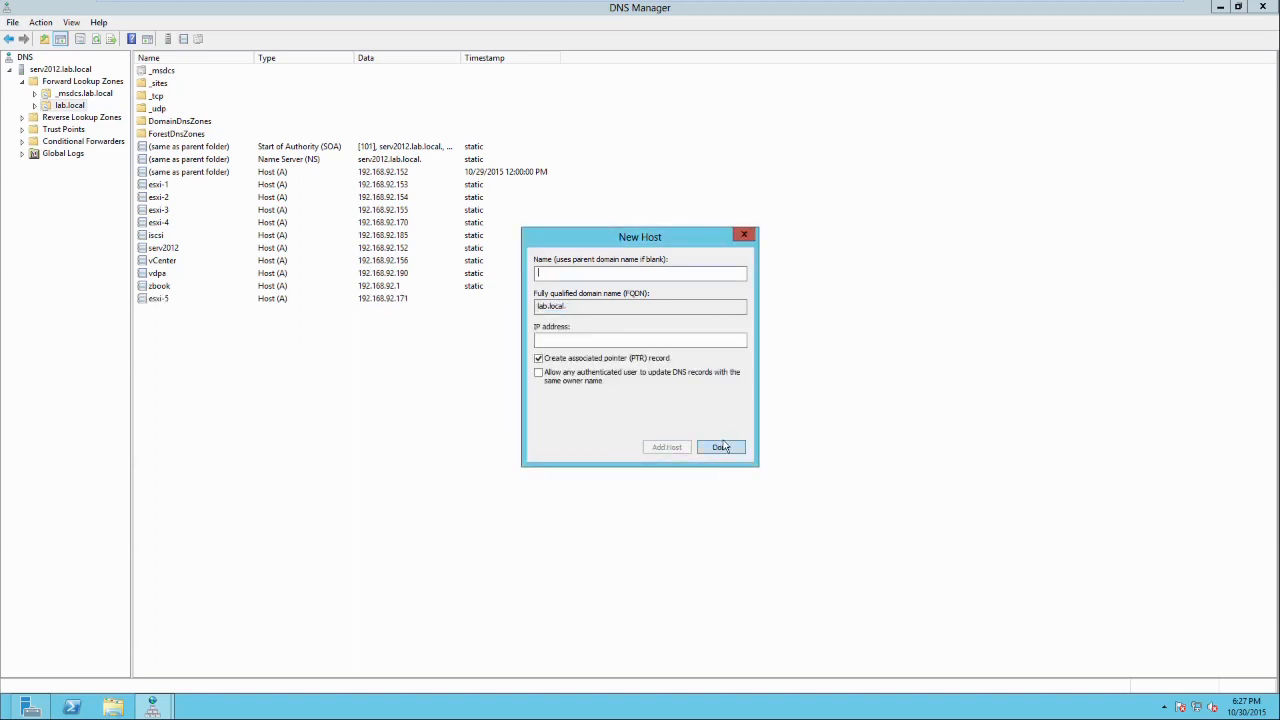
pyautogui.click(655, 358)
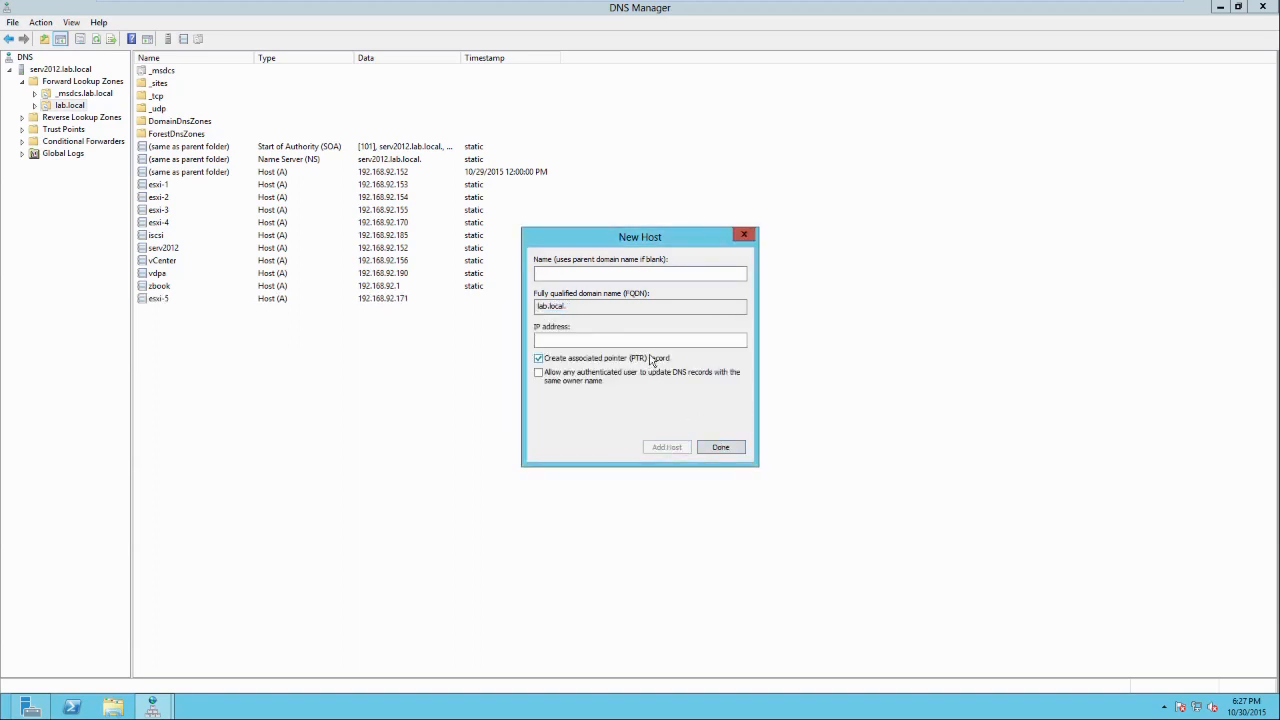
pyautogui.click(711, 450)
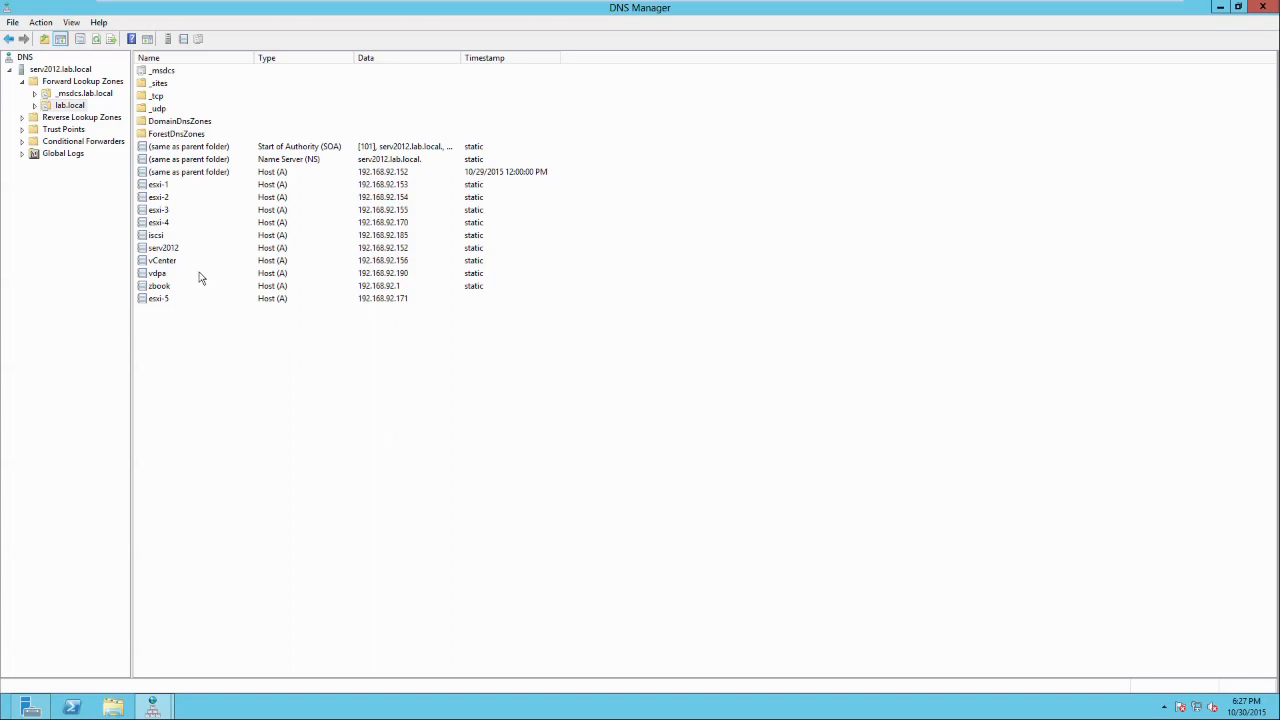
# - Check the esxi-5 record's properties for the correct IP and close them unchanged
pyautogui.click(170, 299)
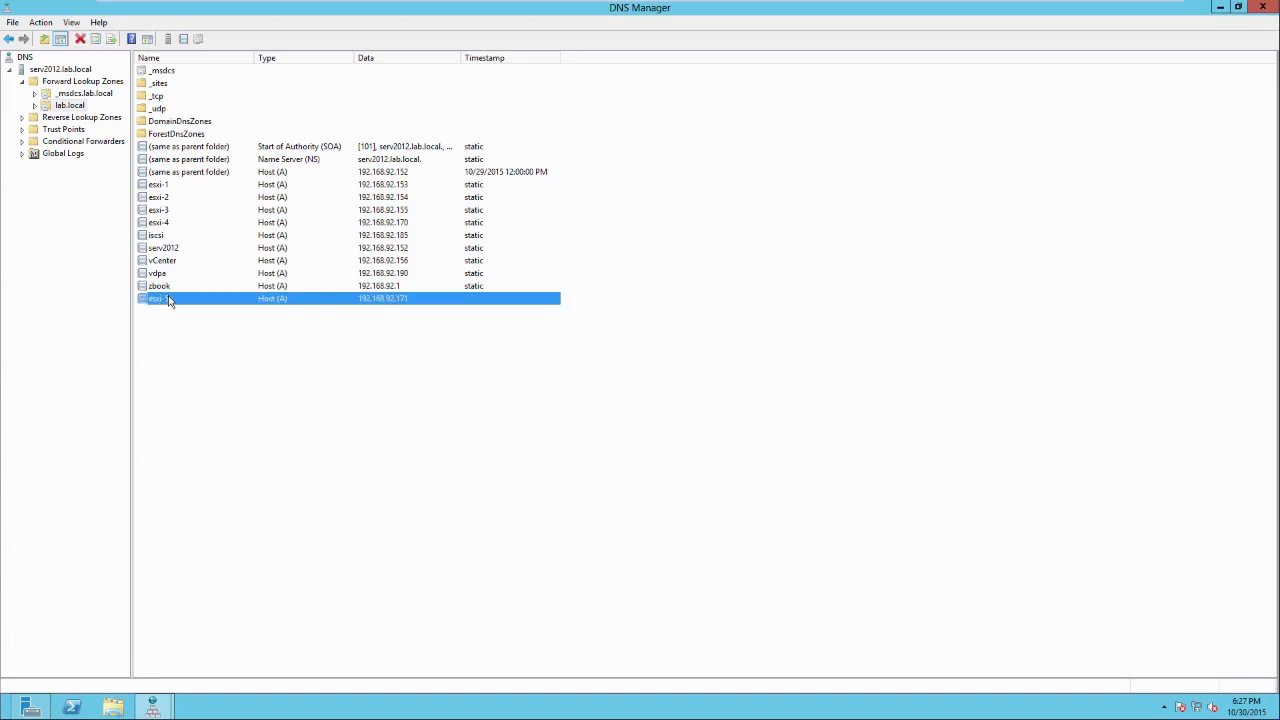
pyautogui.click(167, 222)
pyautogui.click(251, 302)
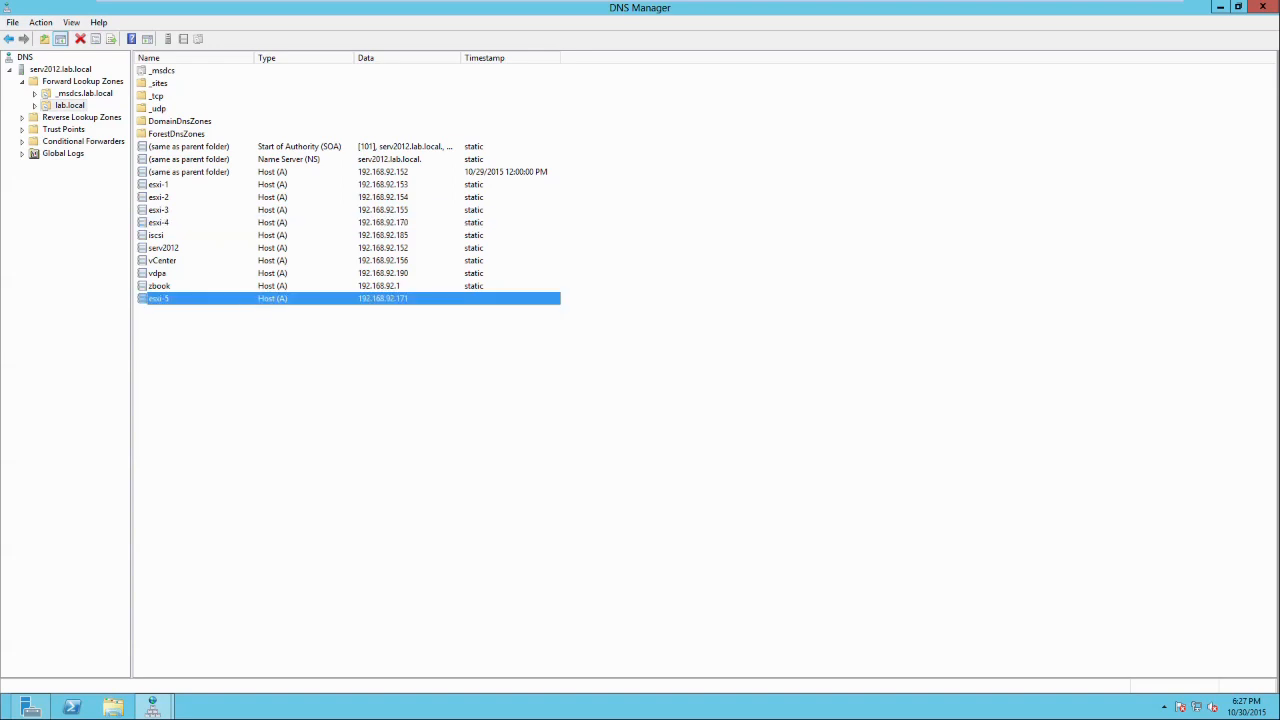
pyautogui.doubleClick(376, 298)
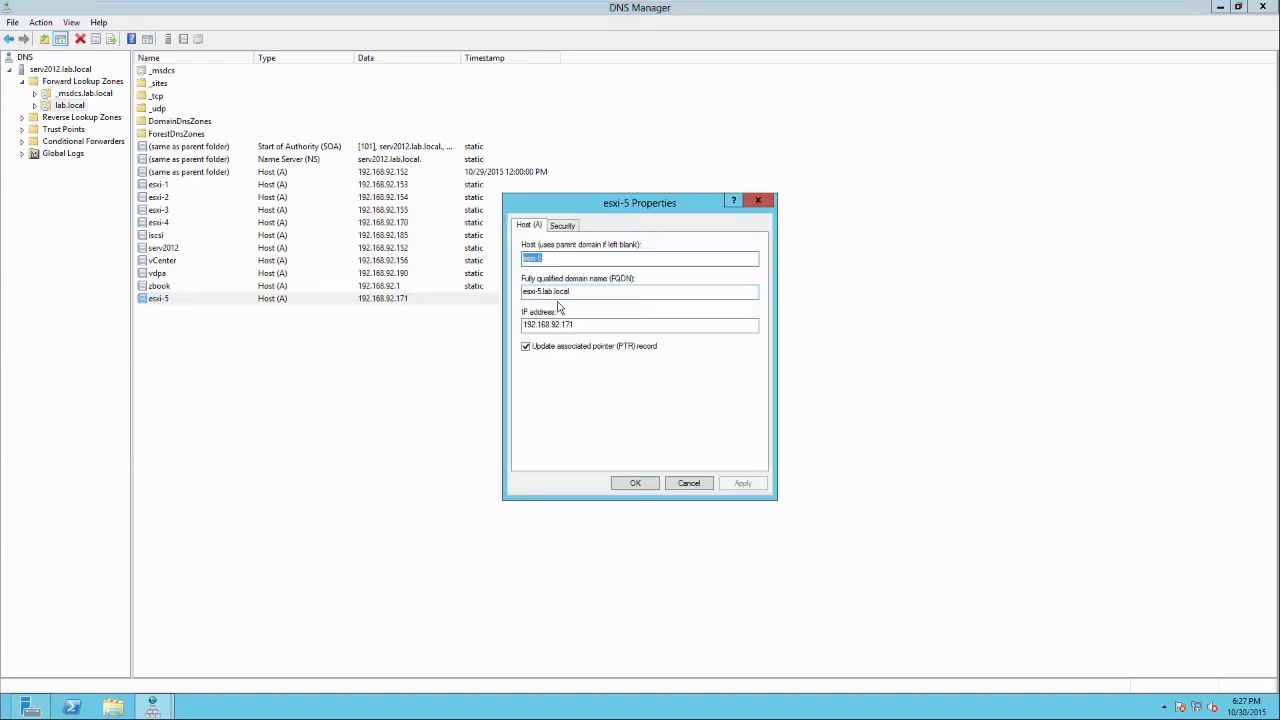
pyautogui.click(641, 483)
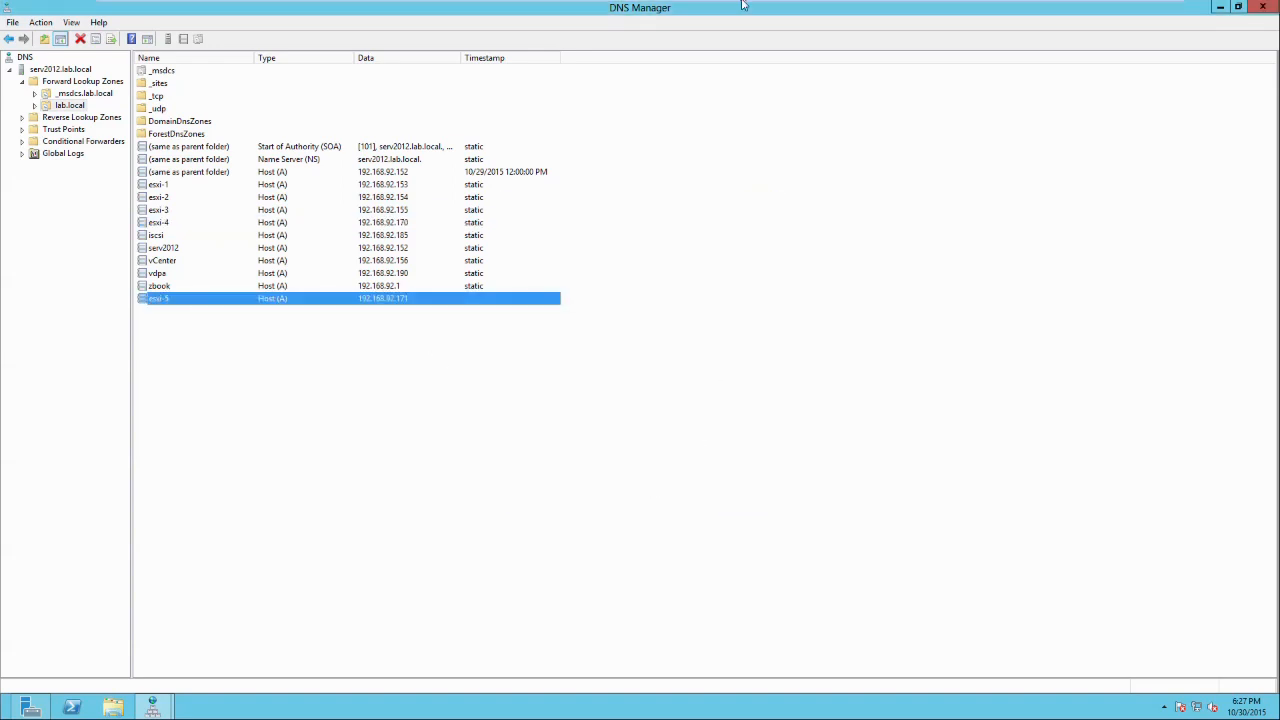
# - On the esxi-5 console, pass the ESXi 6.0.0 welcome screen and accept the EULA with F11
pyautogui.moveTo(743, 6)
pyautogui.click(834, 12)
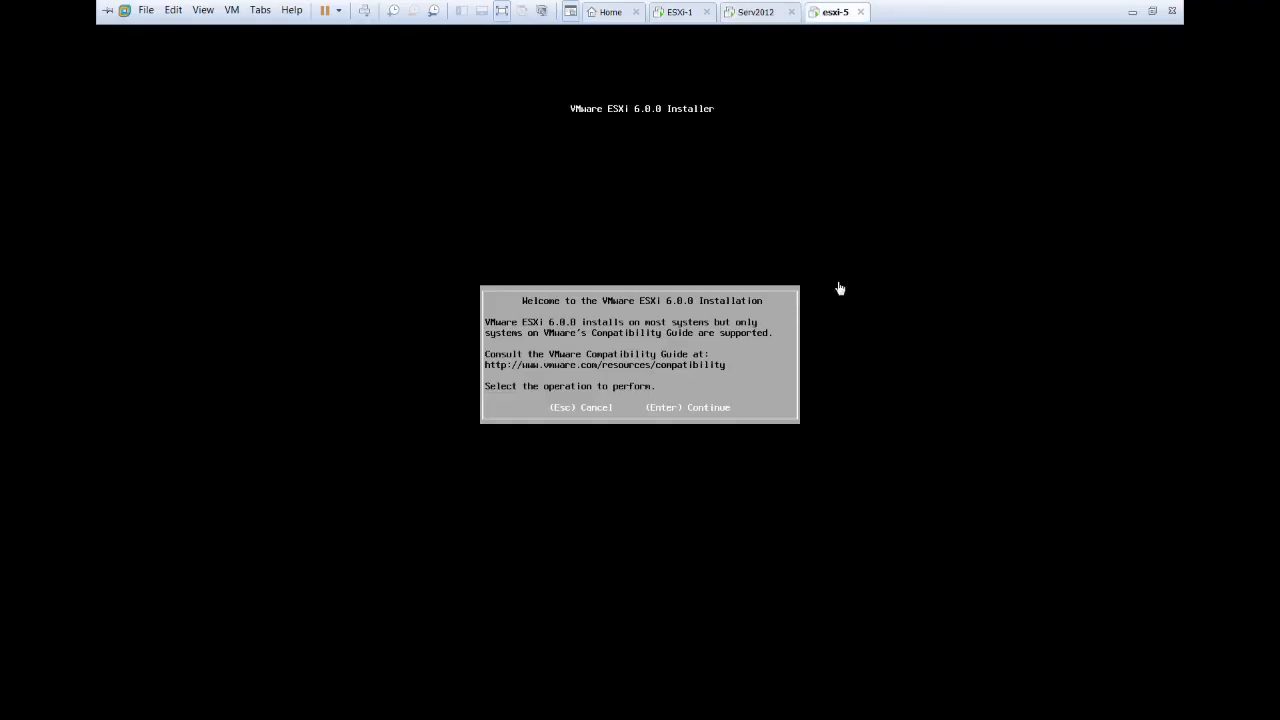
pyautogui.click(941, 336)
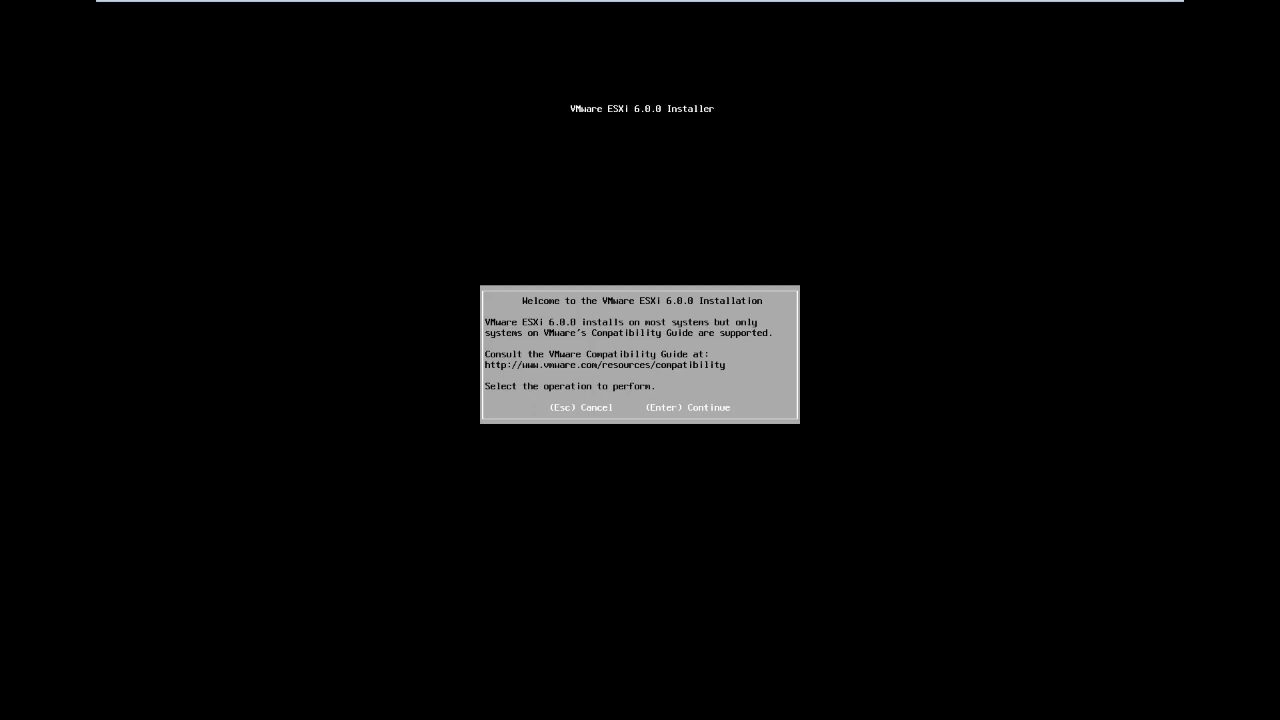
pyautogui.press('Return')
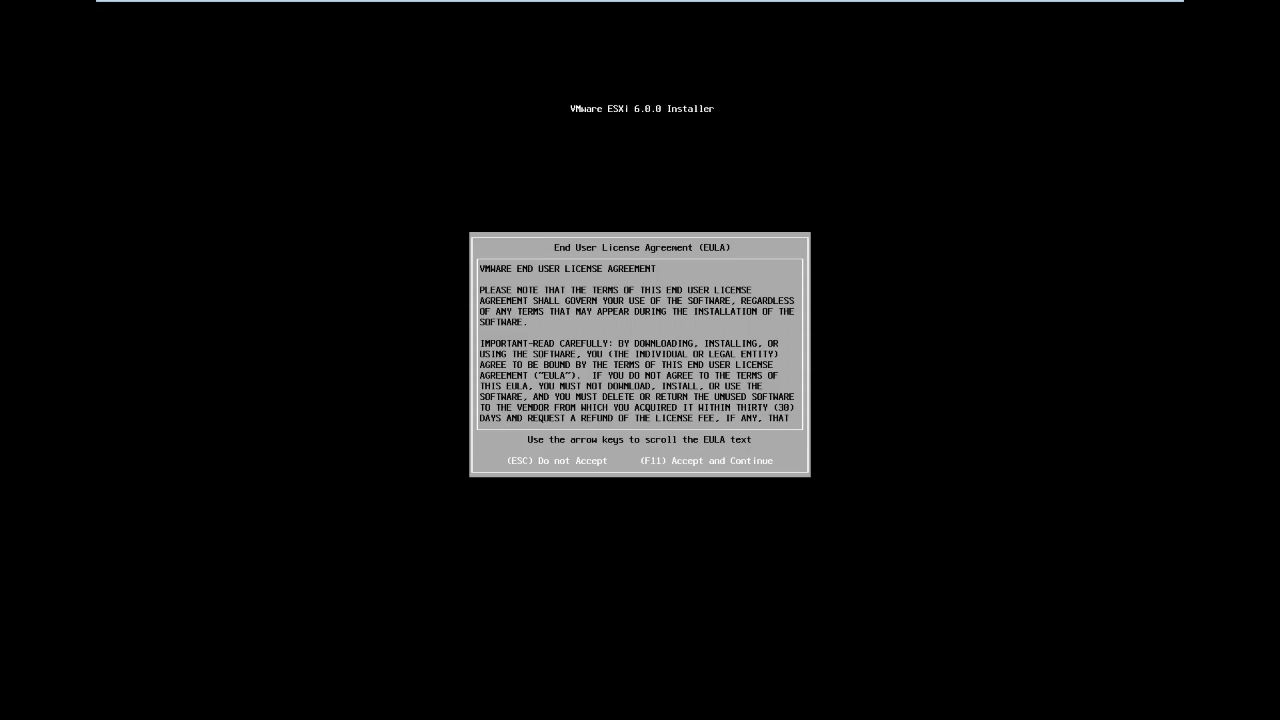
pyautogui.press('F11')
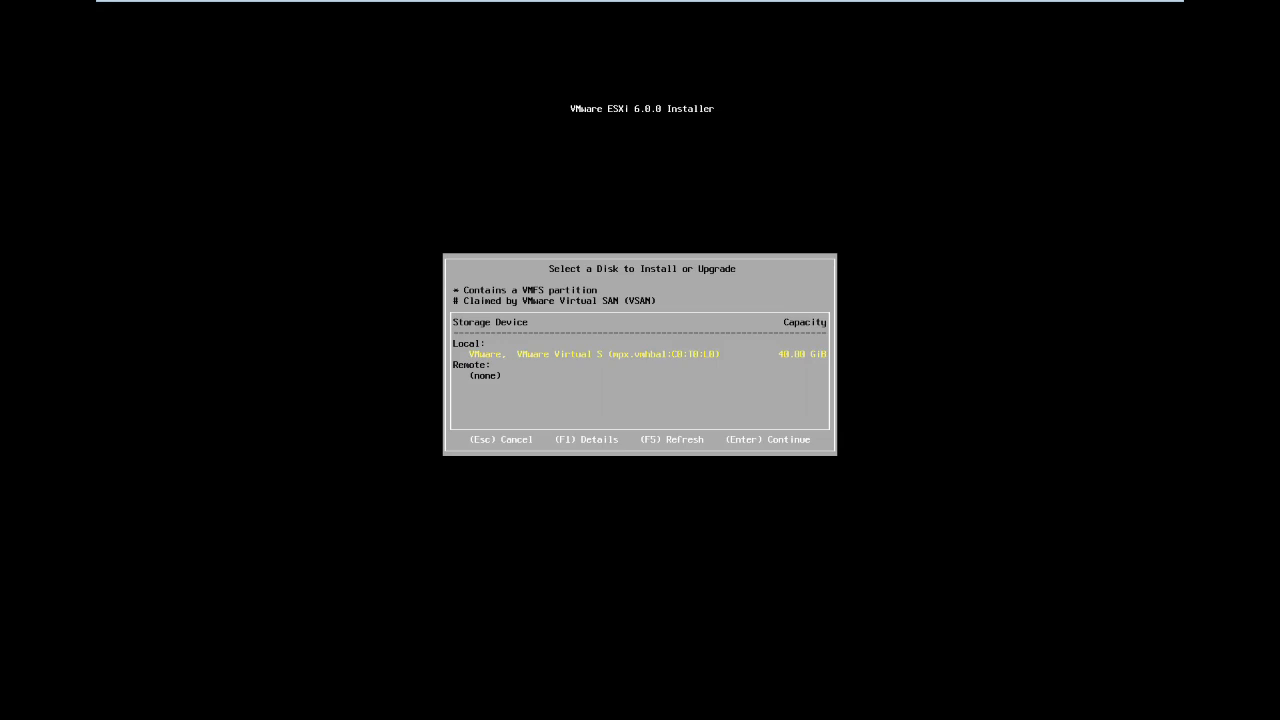
# - Choose the 40 GB local disk and US Default keyboard, then set and confirm a root password
pyautogui.press('Return')
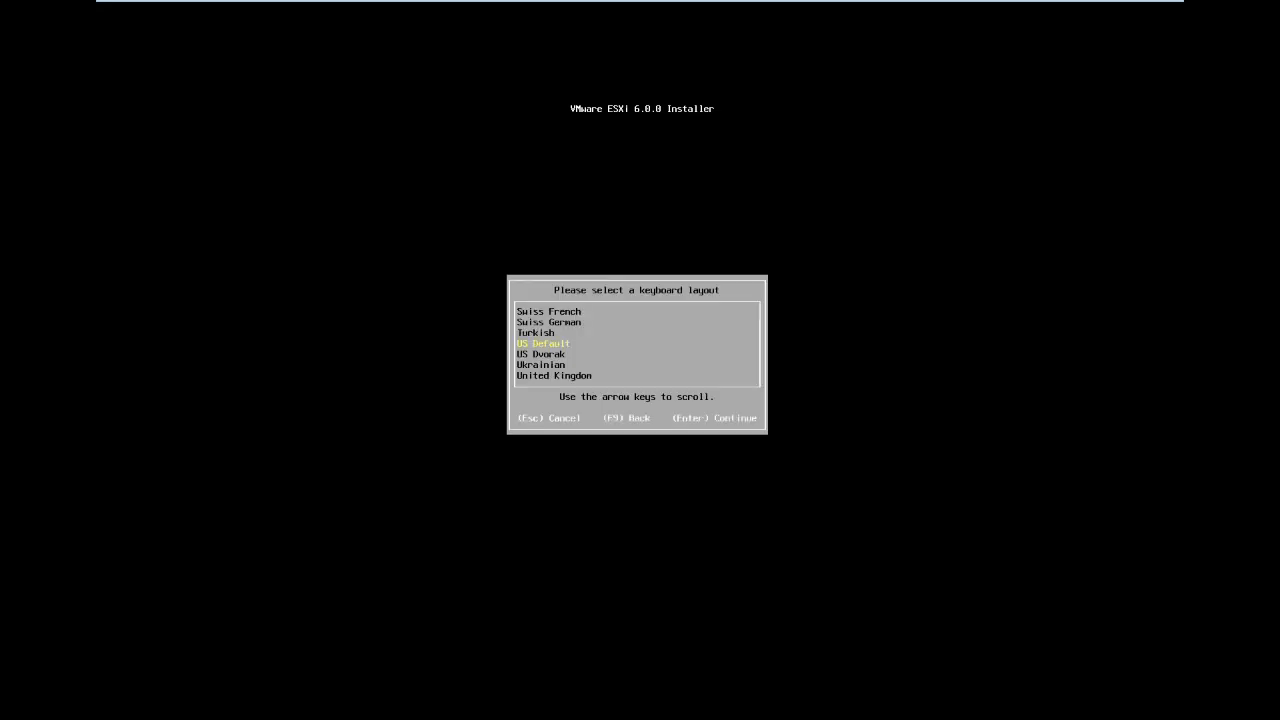
pyautogui.press('Return')
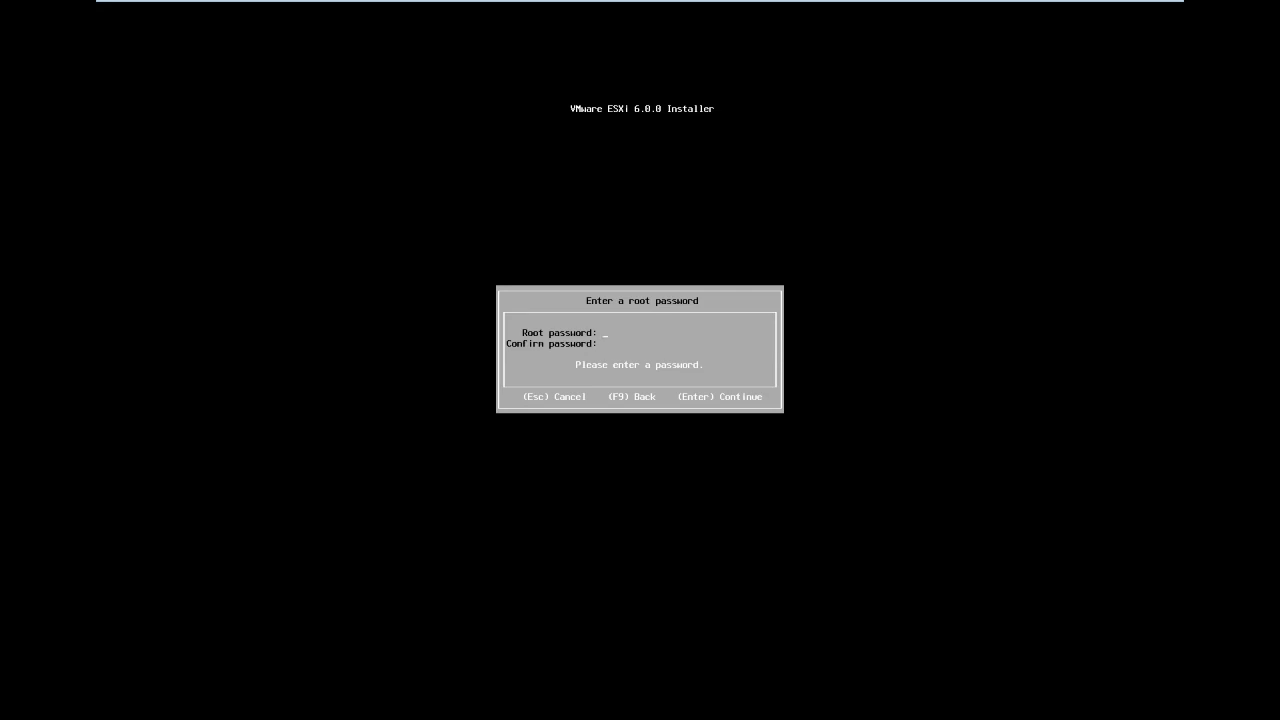
pyautogui.write('**')
pyautogui.press('BackSpace')
pyautogui.press('BackSpace')
pyautogui.write('****')
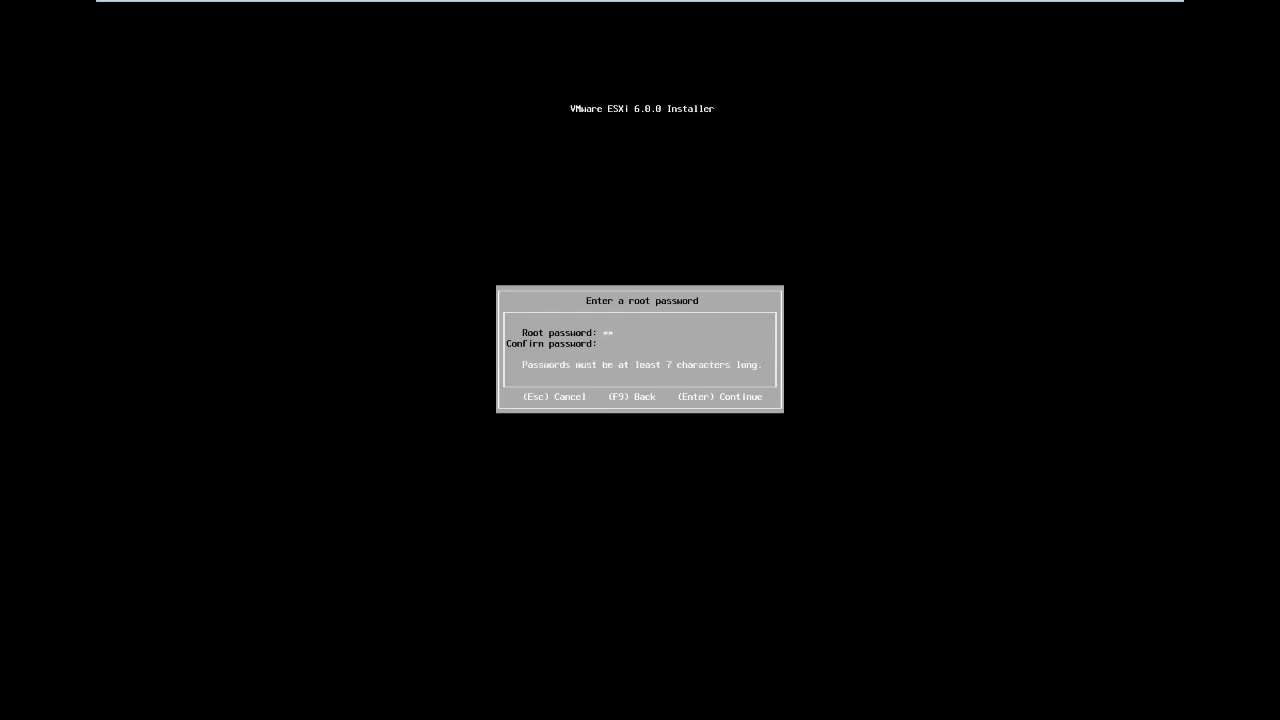
pyautogui.write('***')
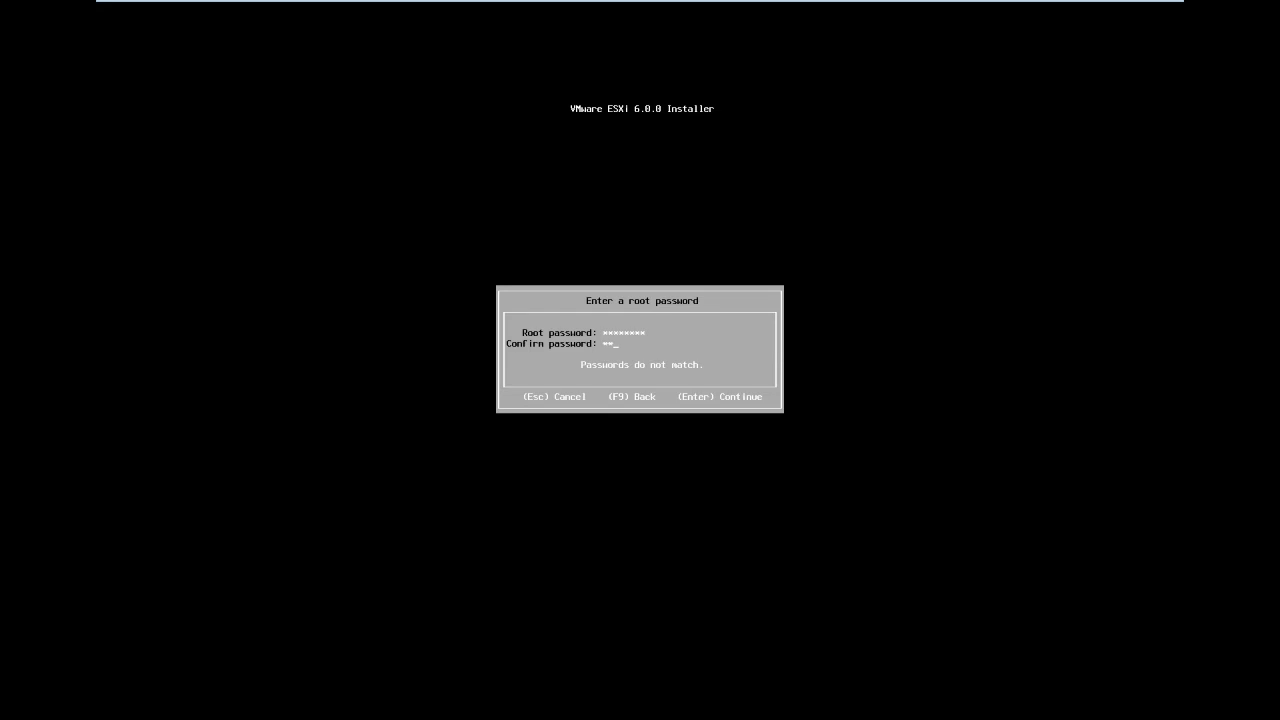
pyautogui.write('********')
pyautogui.press('Return')
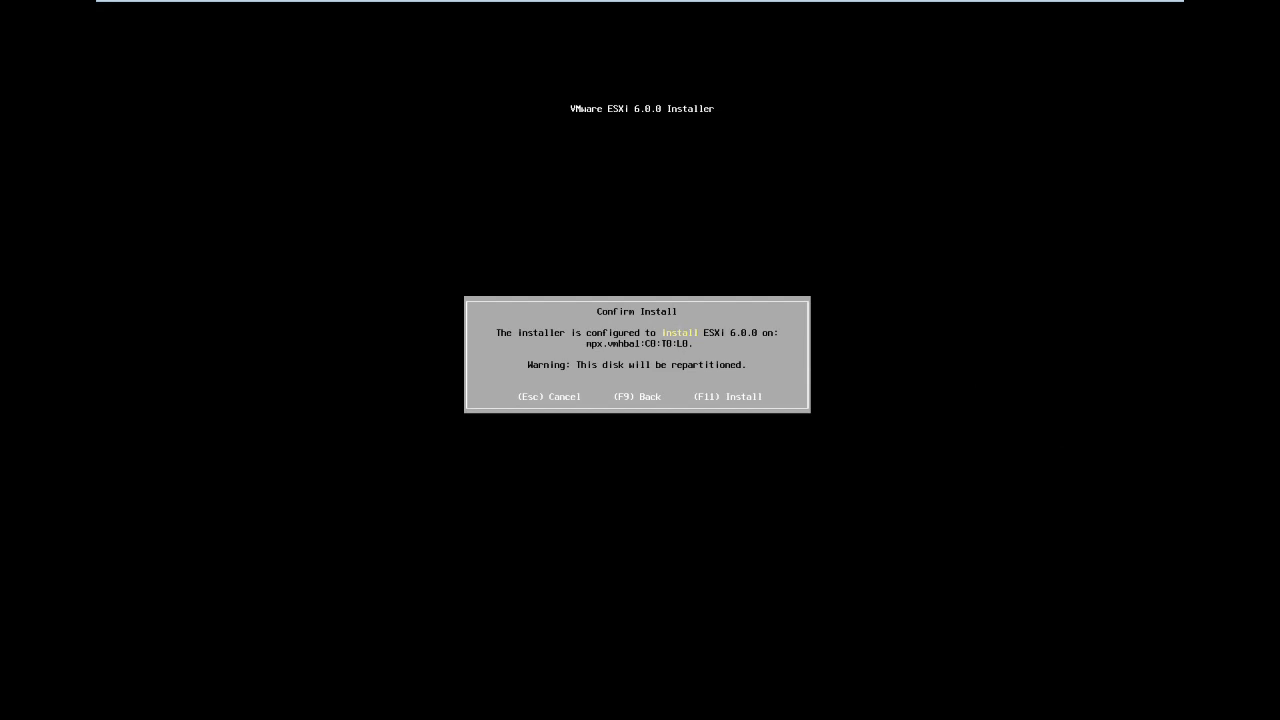
# - Confirm the install with F11 so ESXi 6.0.0 is written to the 40 GB disk
pyautogui.press('F11')
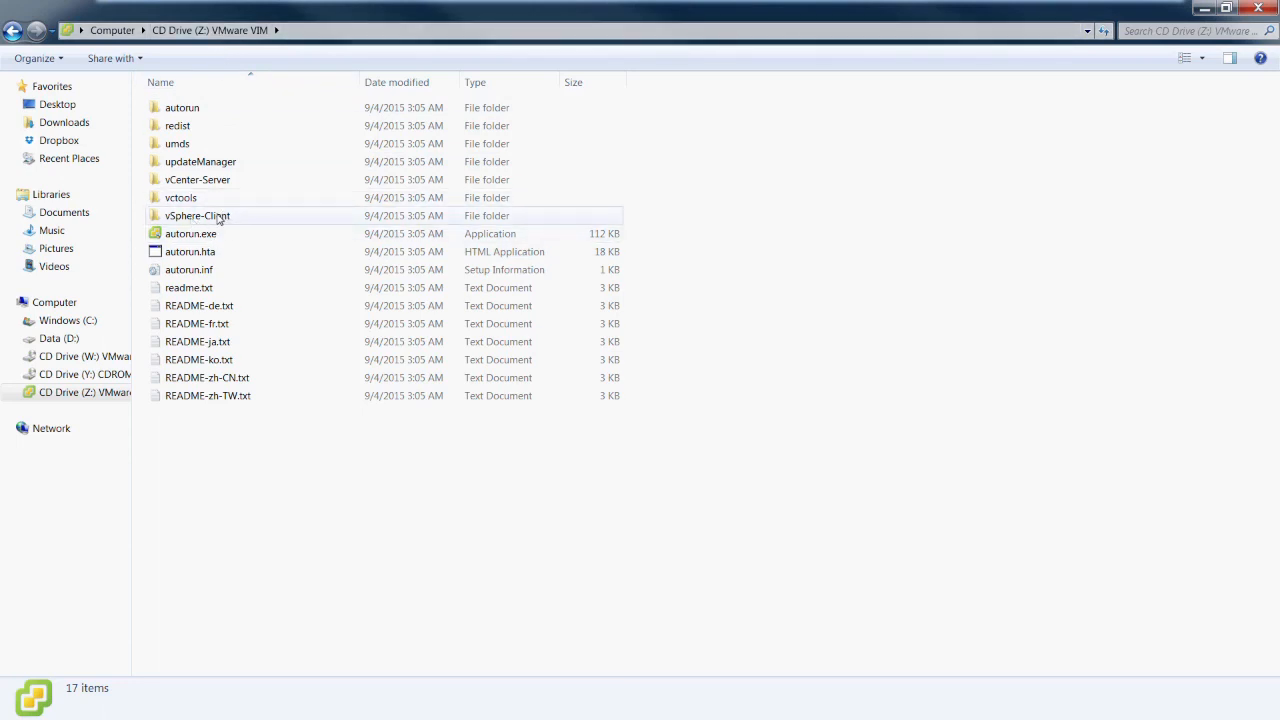
# - Open the vSphere-Client folder on CD Drive Z: to find VMware-viclient.exe, then minimize Explorer
pyautogui.doubleClick(218, 218)
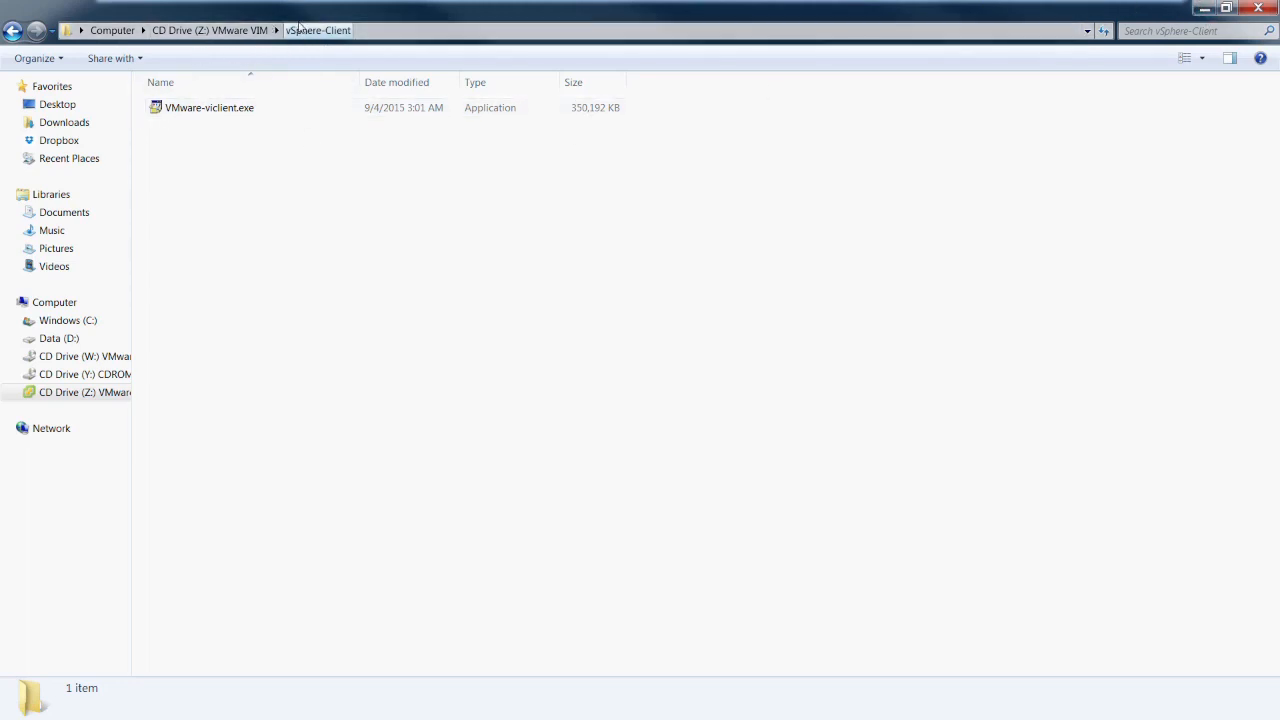
pyautogui.click(1206, 12)
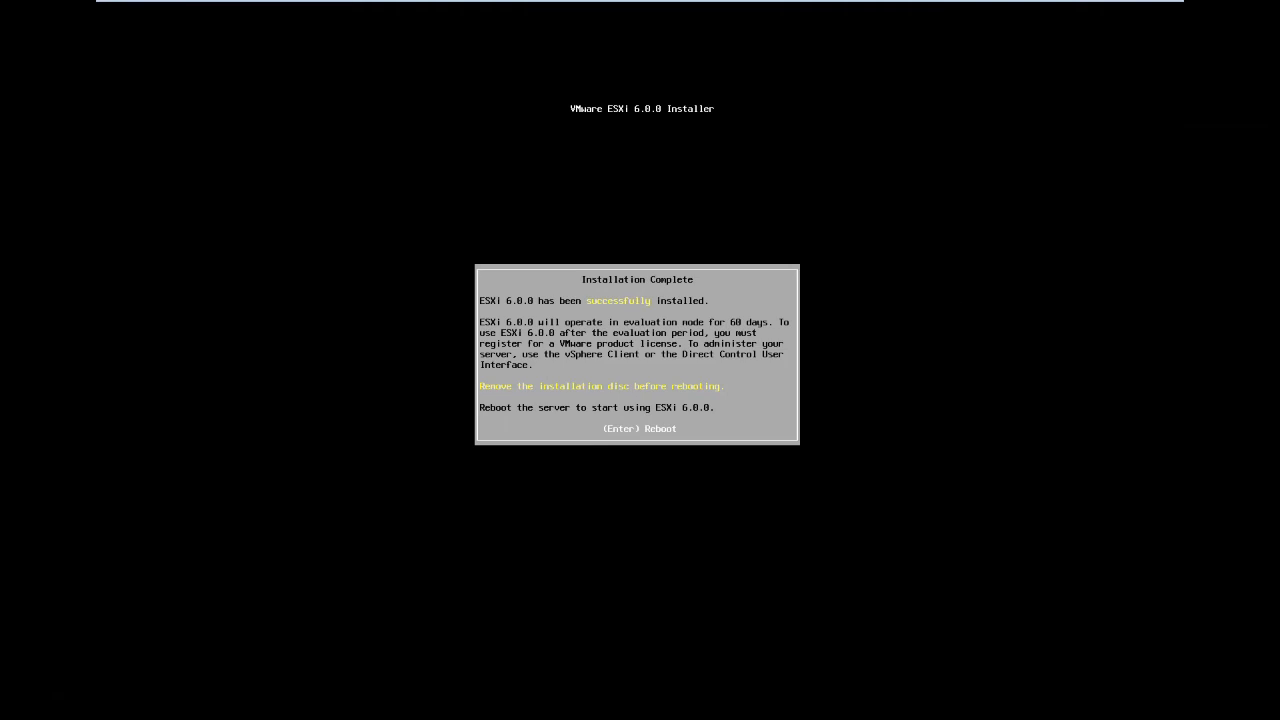
# - Reboot the newly installed ESXi host from the Installation Complete screen
pyautogui.press('Return')
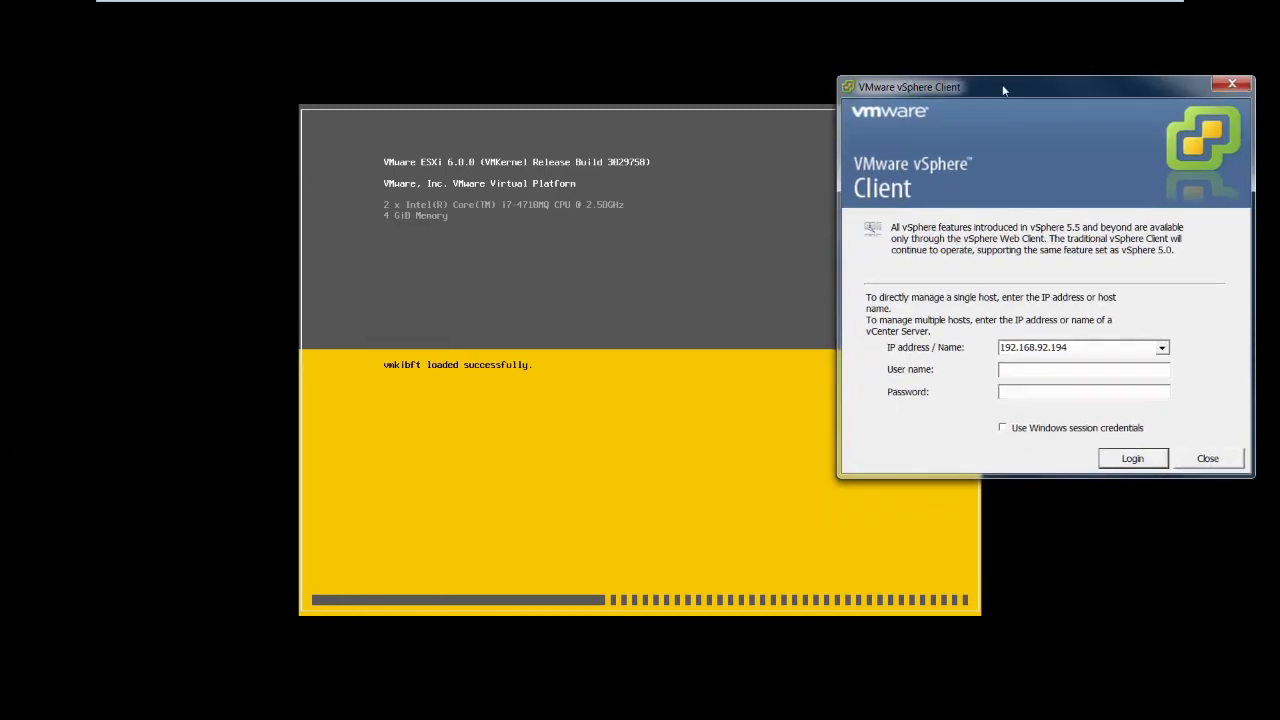
# - Move the vSphere Client login window aside and let ESXi boot to its 192.168.92.195 home screen
pyautogui.moveTo(1002, 84); pyautogui.dragTo(950, 126)
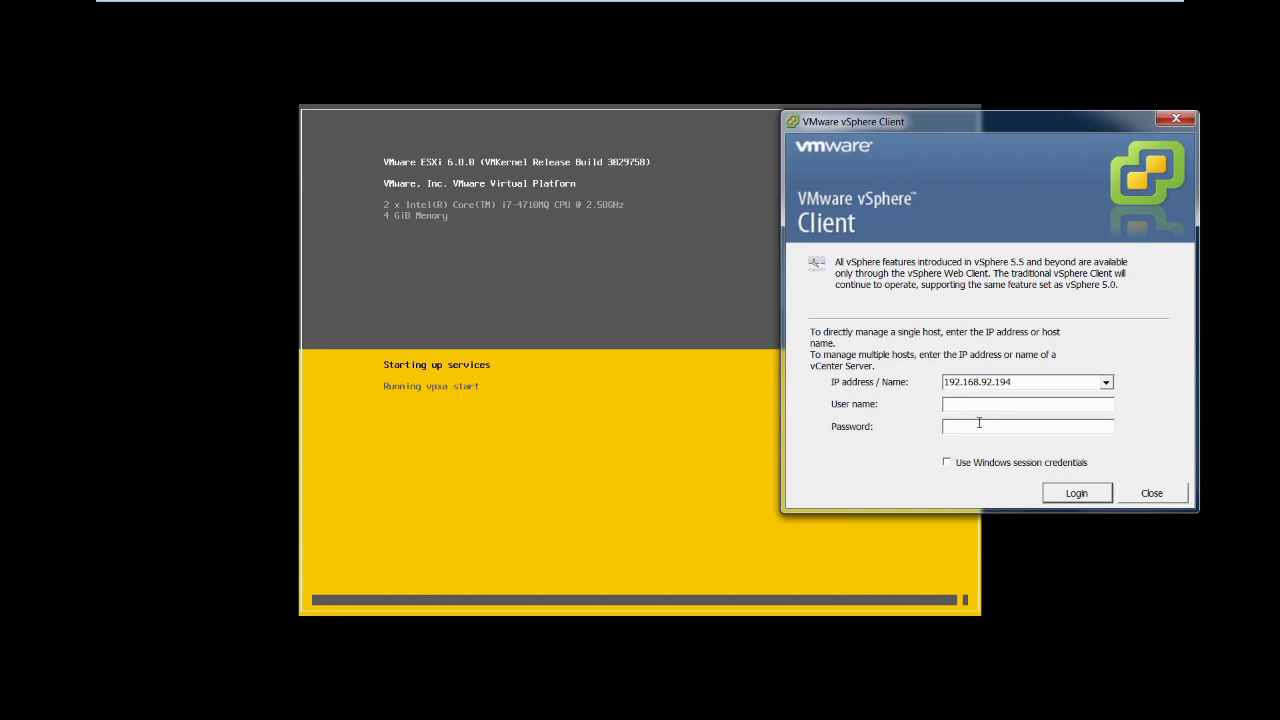
pyautogui.moveTo(1026, 119)
pyautogui.mouseDown()
pyautogui.moveTo(1015, 317)
pyautogui.moveTo(1022, 117)
pyautogui.mouseUp()
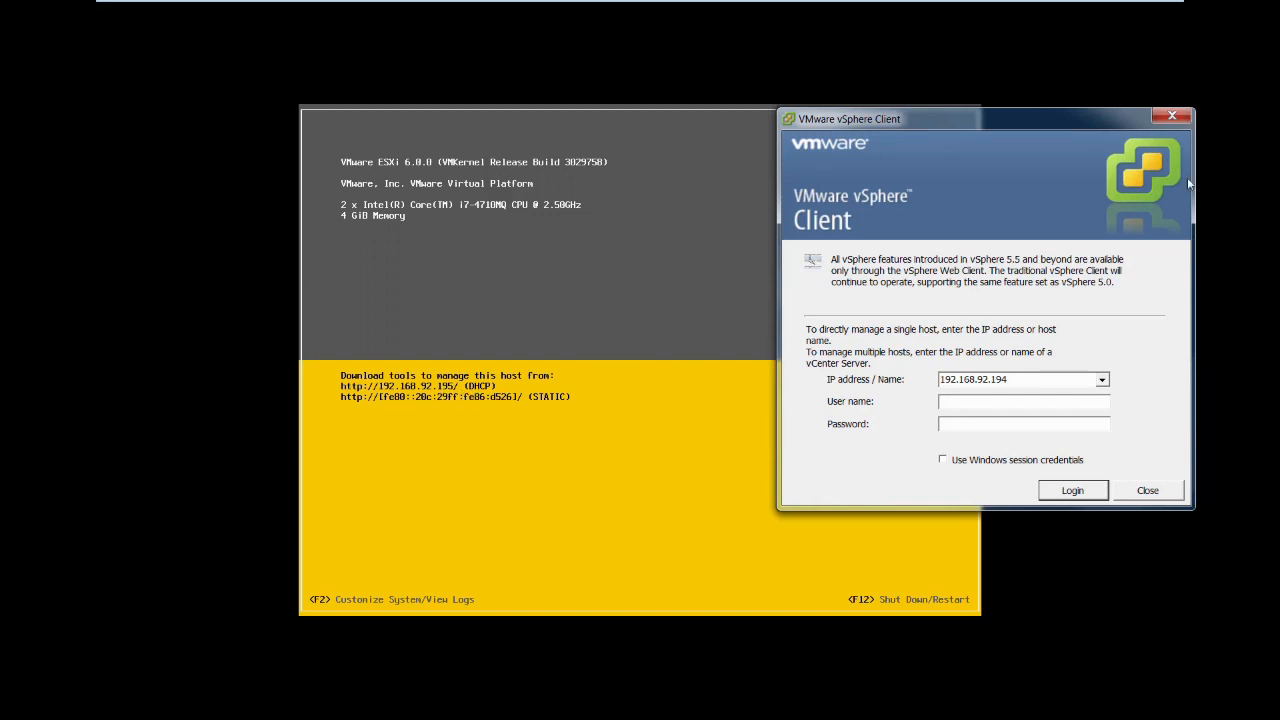
pyautogui.moveTo(1041, 126); pyautogui.dragTo(664, 171)
pyautogui.click(199, 185)
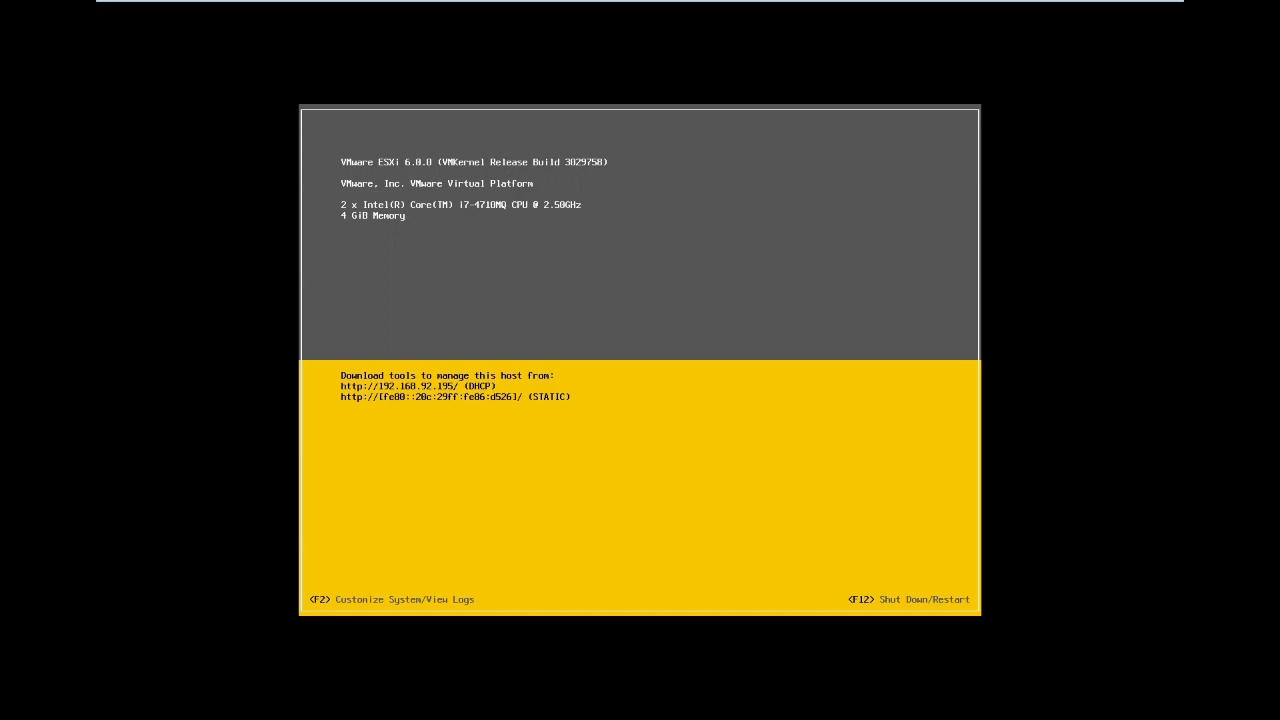
# - Log in to System Customization as root with the password and select Configure Management Network
pyautogui.press('F2')
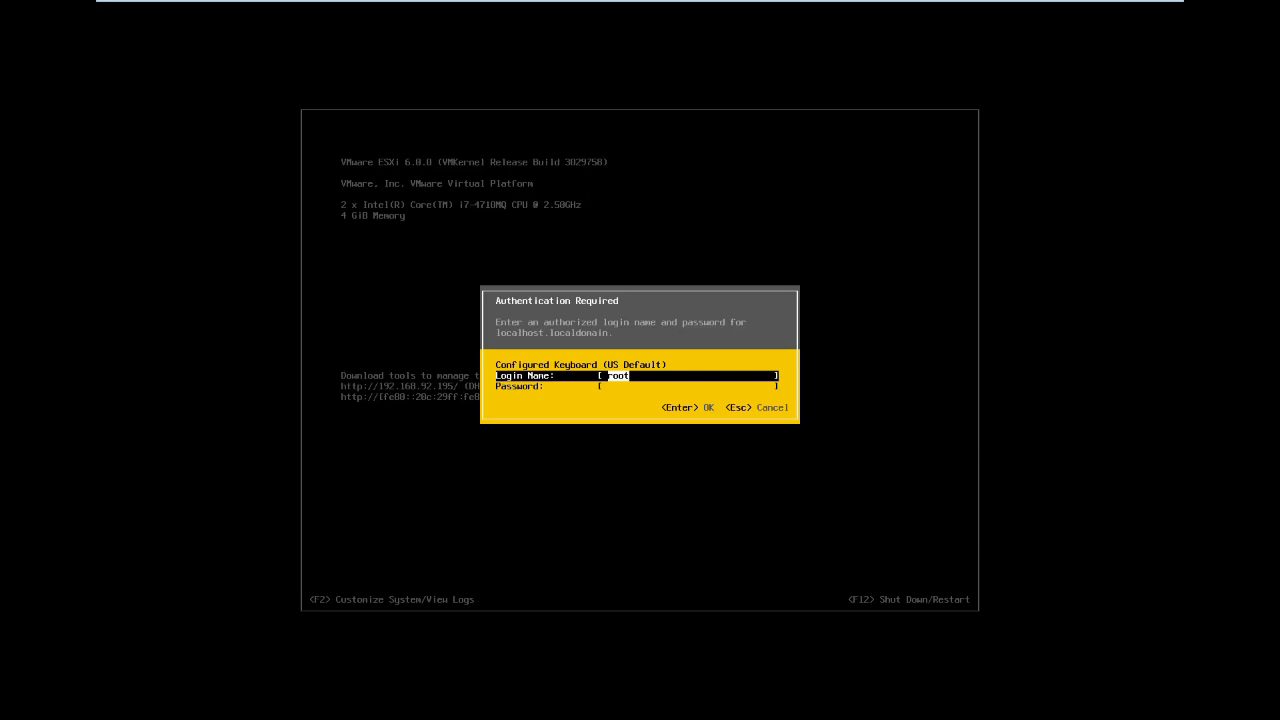
pyautogui.press('Tab')
pyautogui.write('********')
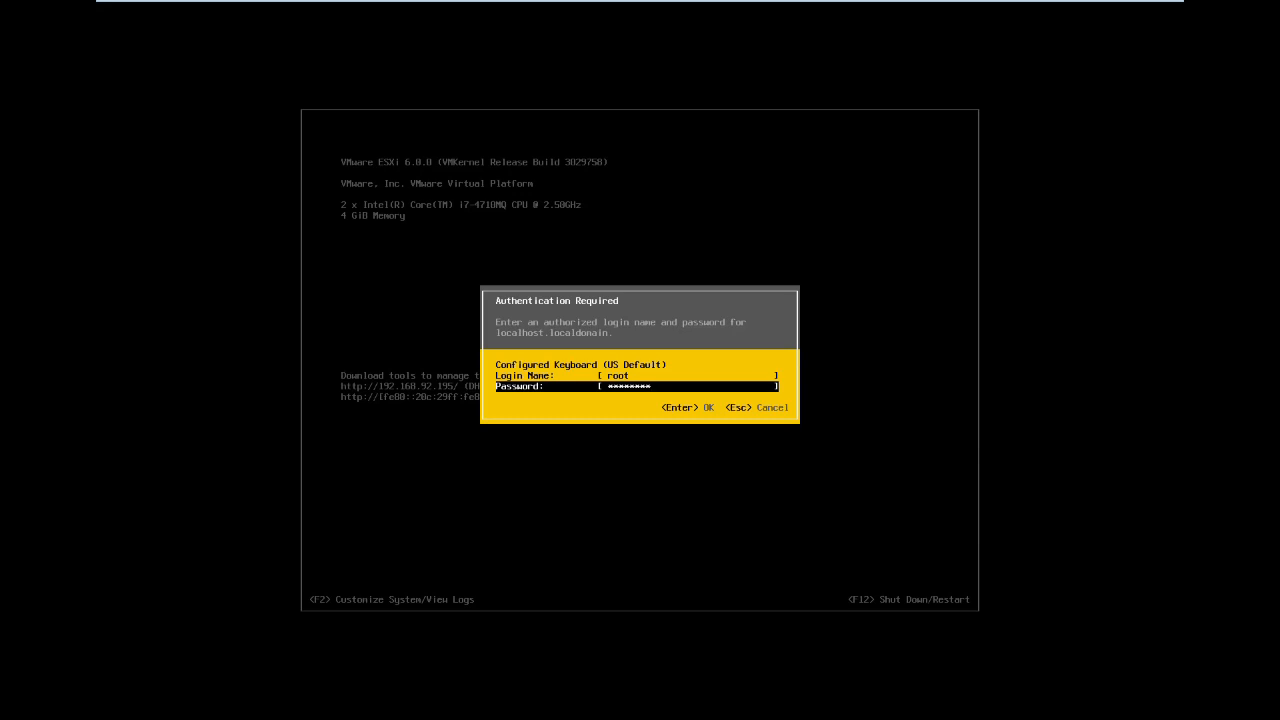
pyautogui.press('Return')
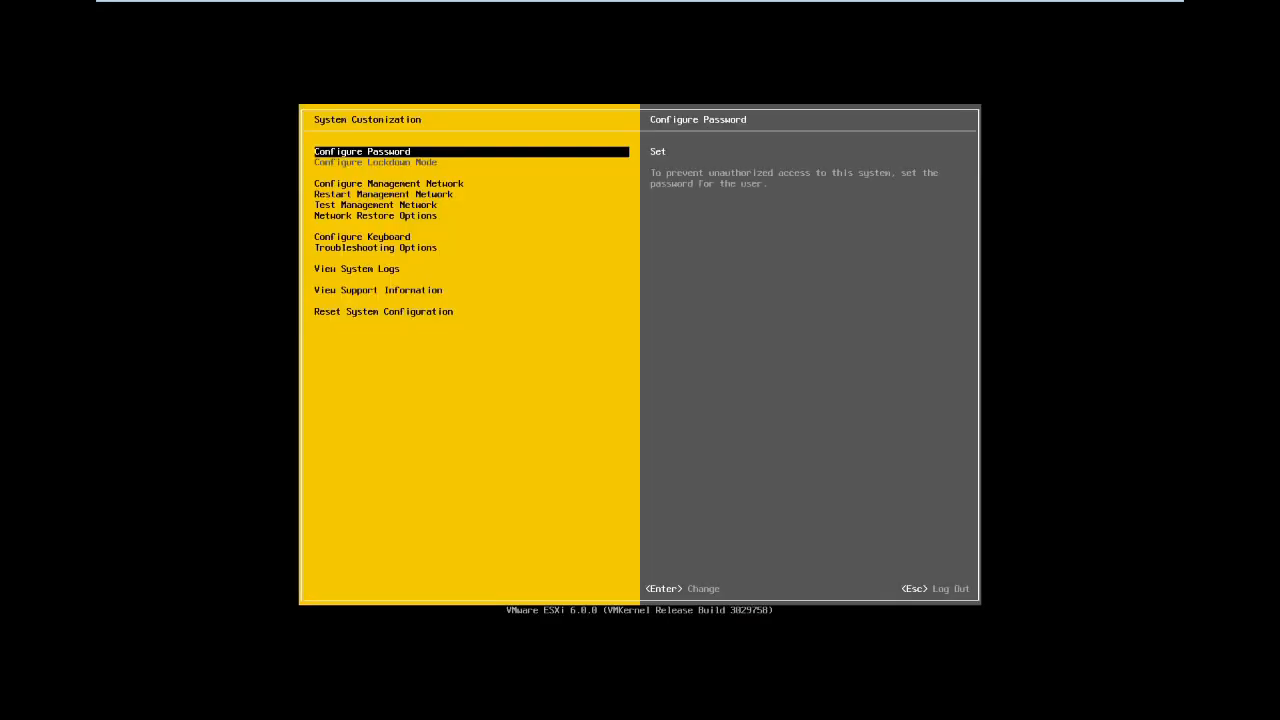
pyautogui.press('Down')
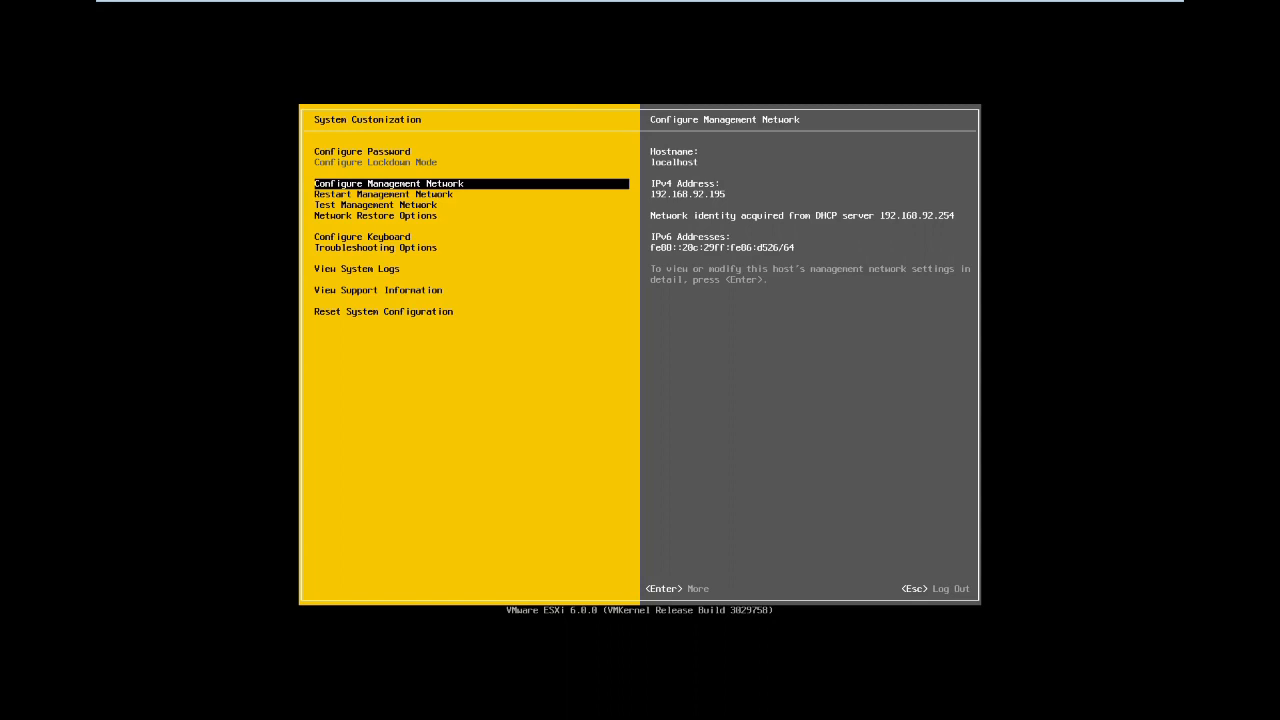
# - Set IPv4 to static 192.168.92.171, keeping mask 255.255.255.0 and gateway 192.168.92.2
pyautogui.press('Return')
pyautogui.press('Down')
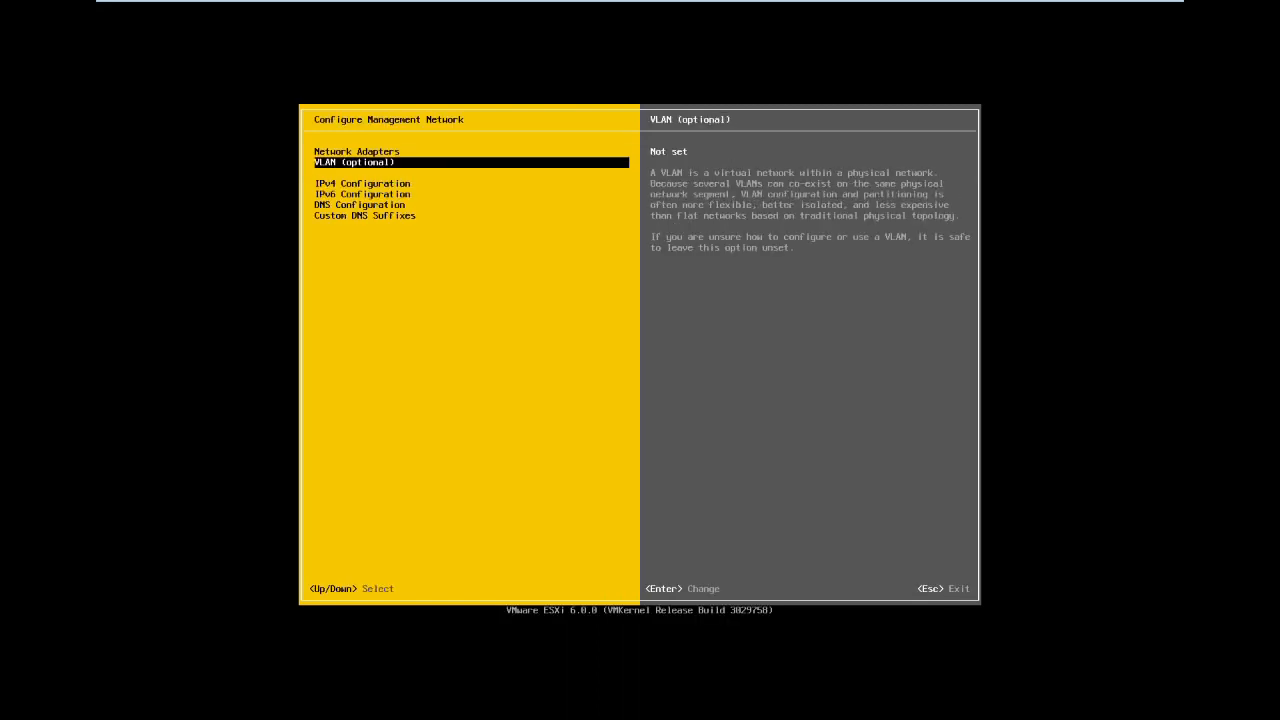
pyautogui.press('Down')
pyautogui.press('Return')
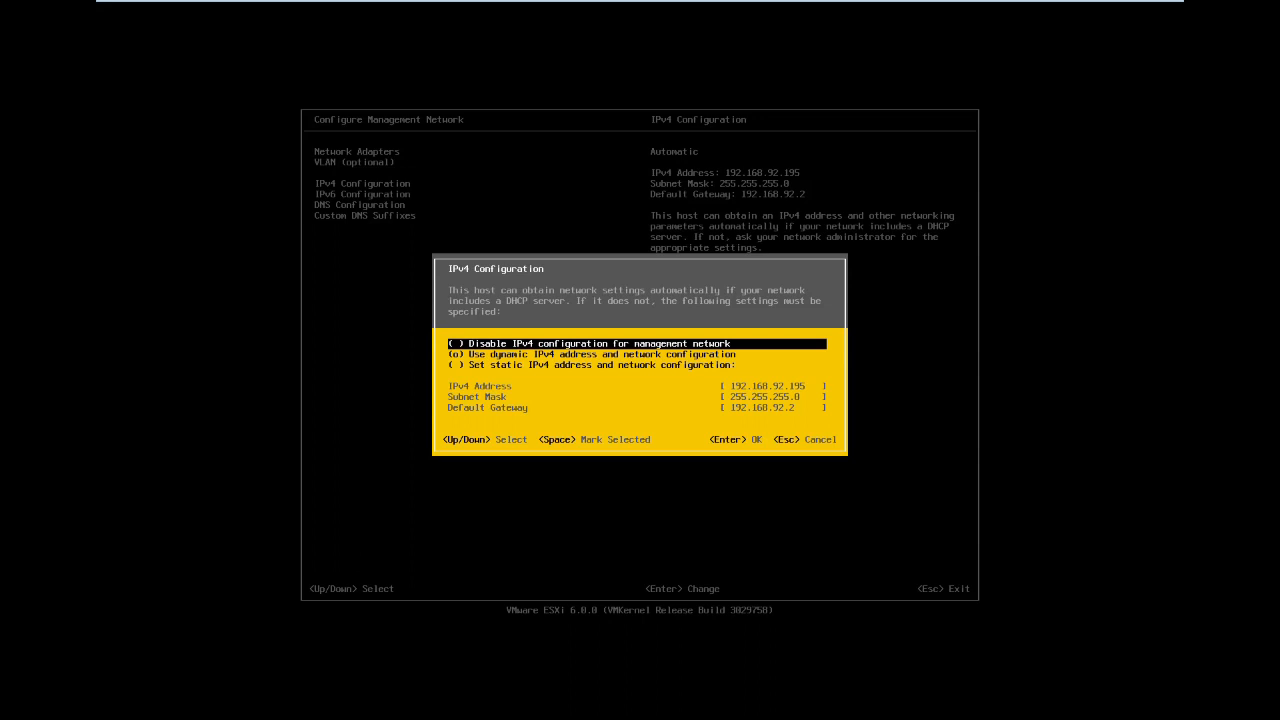
pyautogui.press('Down')
pyautogui.press('Down')
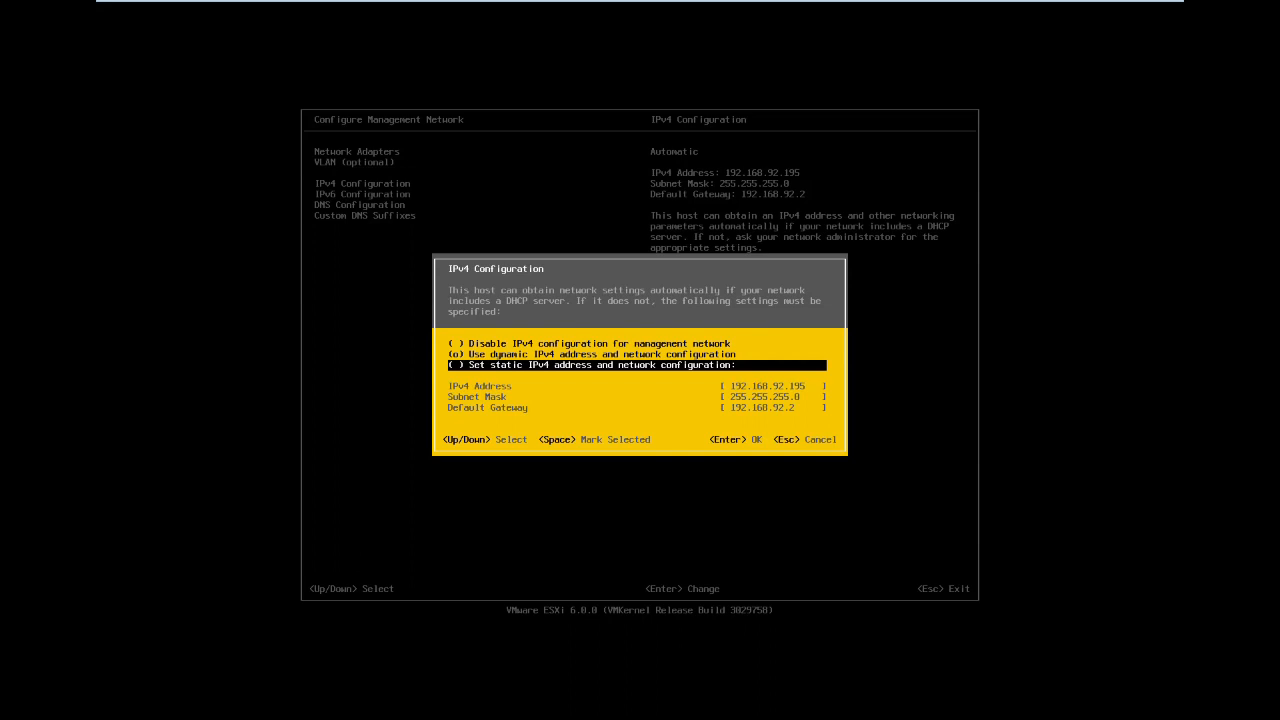
pyautogui.press('space')
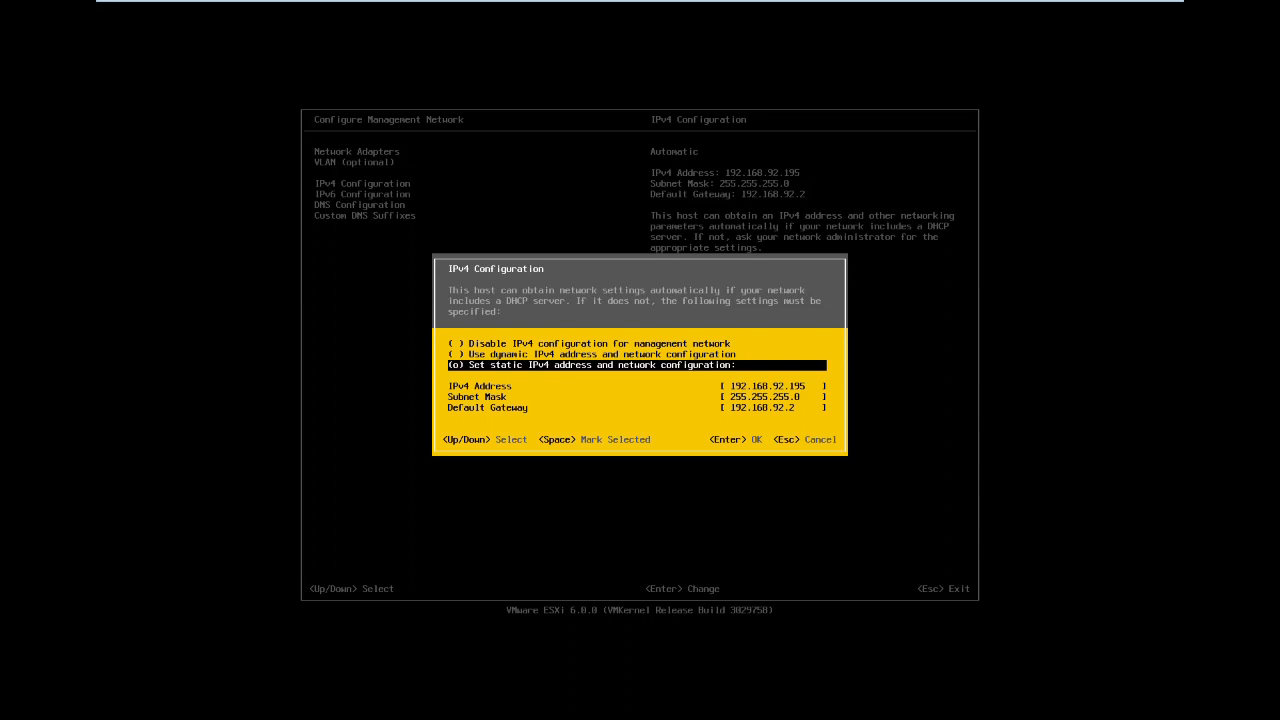
pyautogui.press('Down')
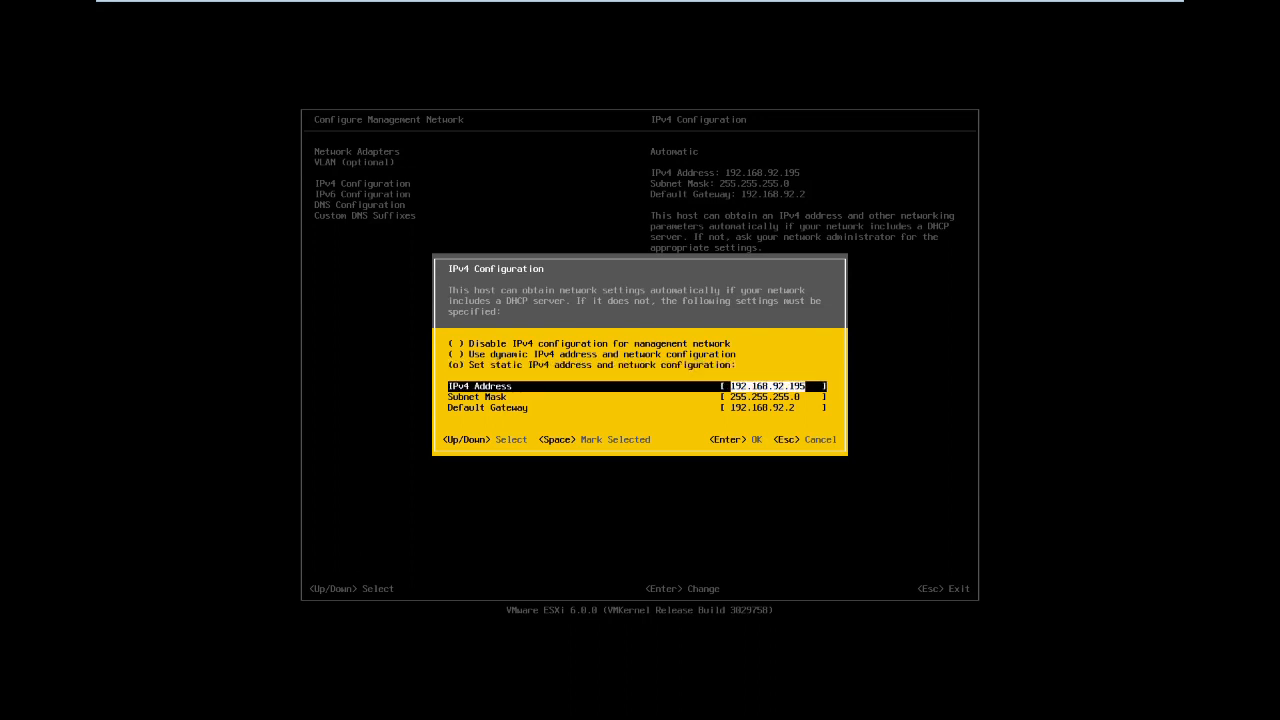
pyautogui.press('Right')
pyautogui.press('Down')
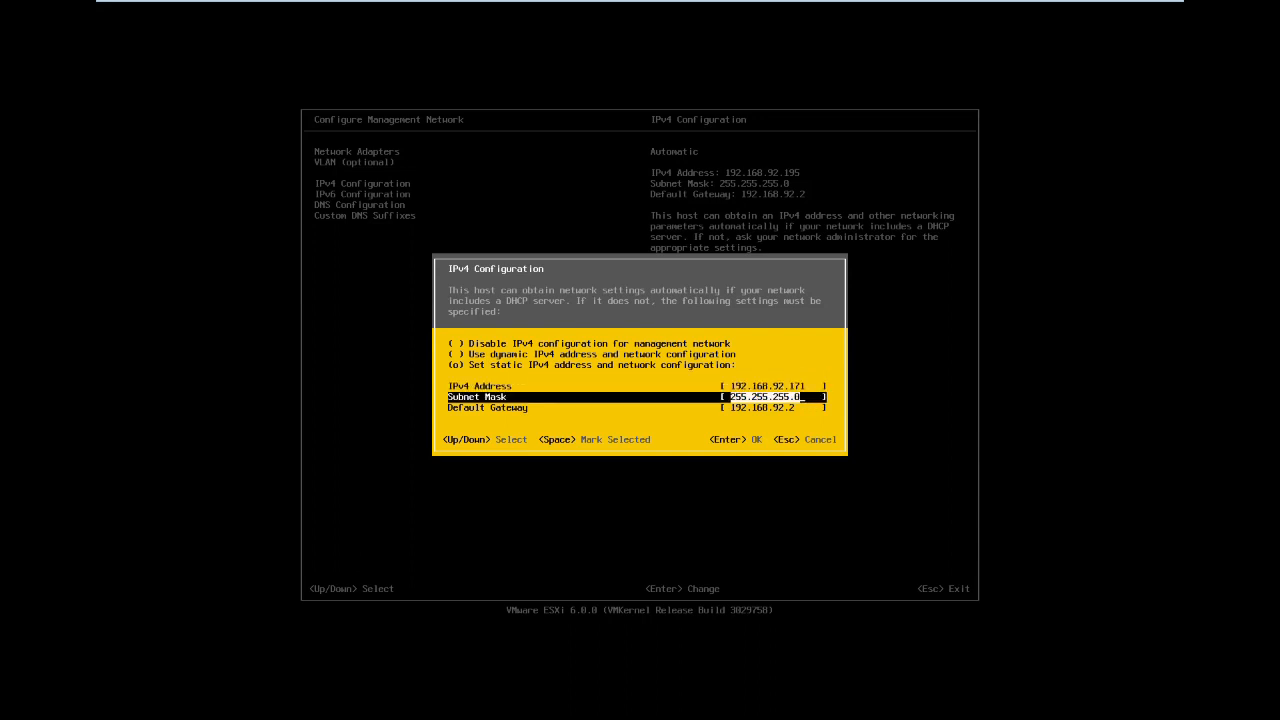
pyautogui.press('Down')
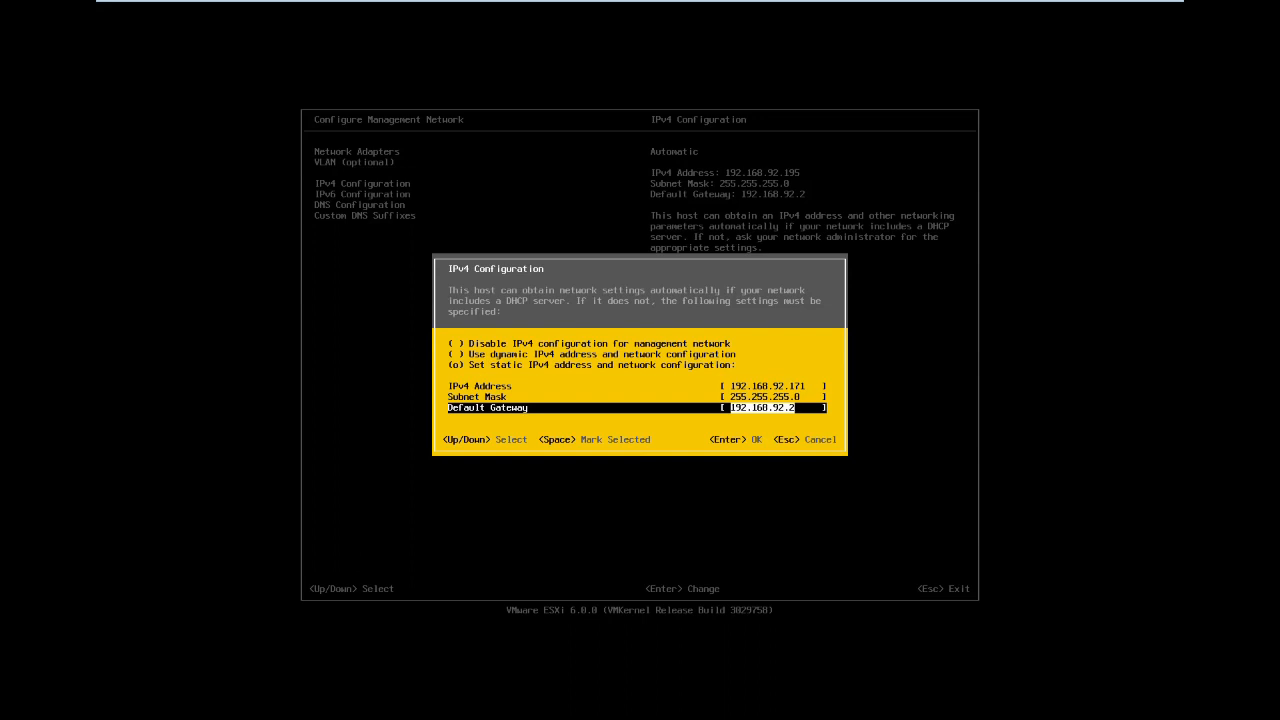
pyautogui.press('Return')
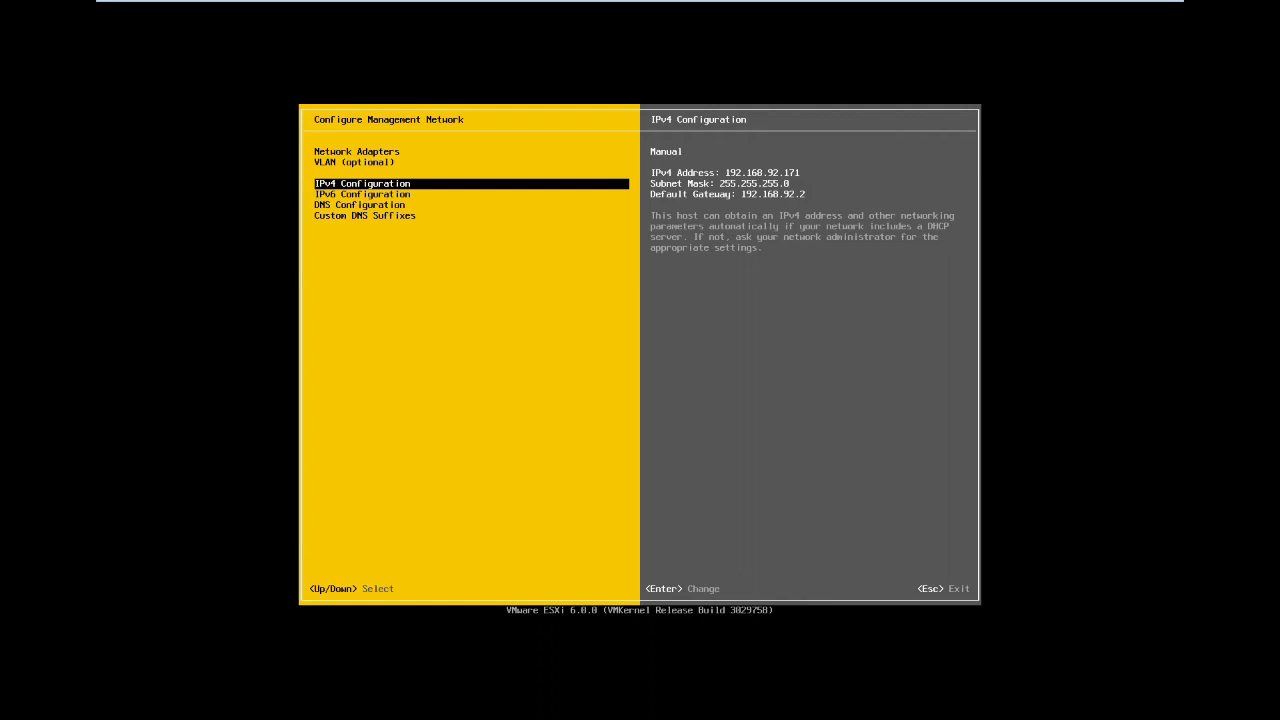
# - Apply the changes, restart the management network and log out to the ESXi main screen
pyautogui.press('Escape')
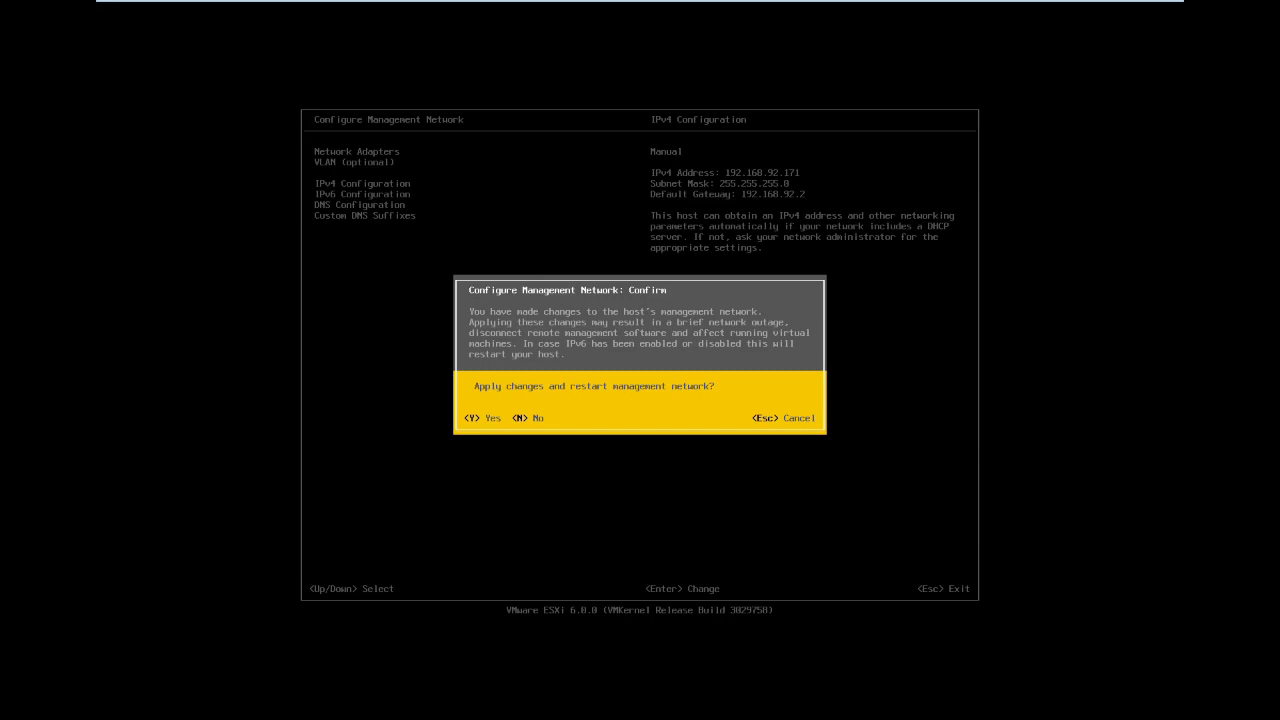
pyautogui.press('Escape')
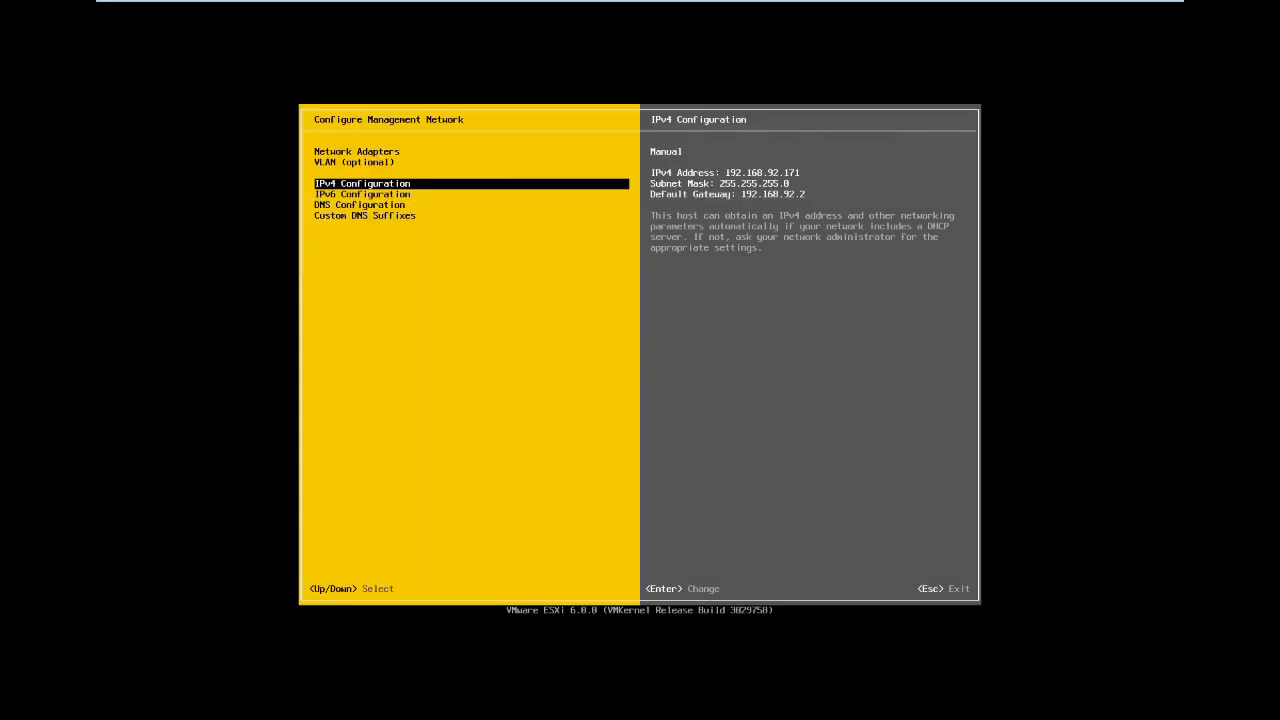
pyautogui.press('Escape')
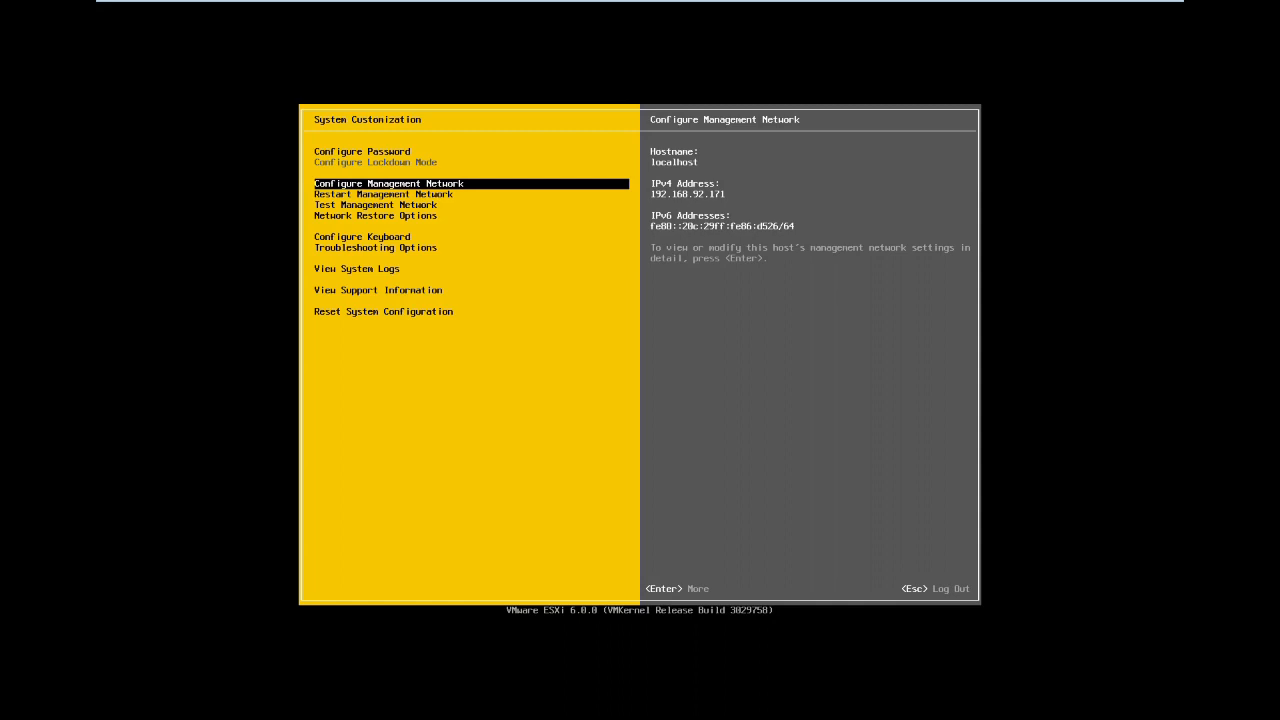
pyautogui.press('Escape')
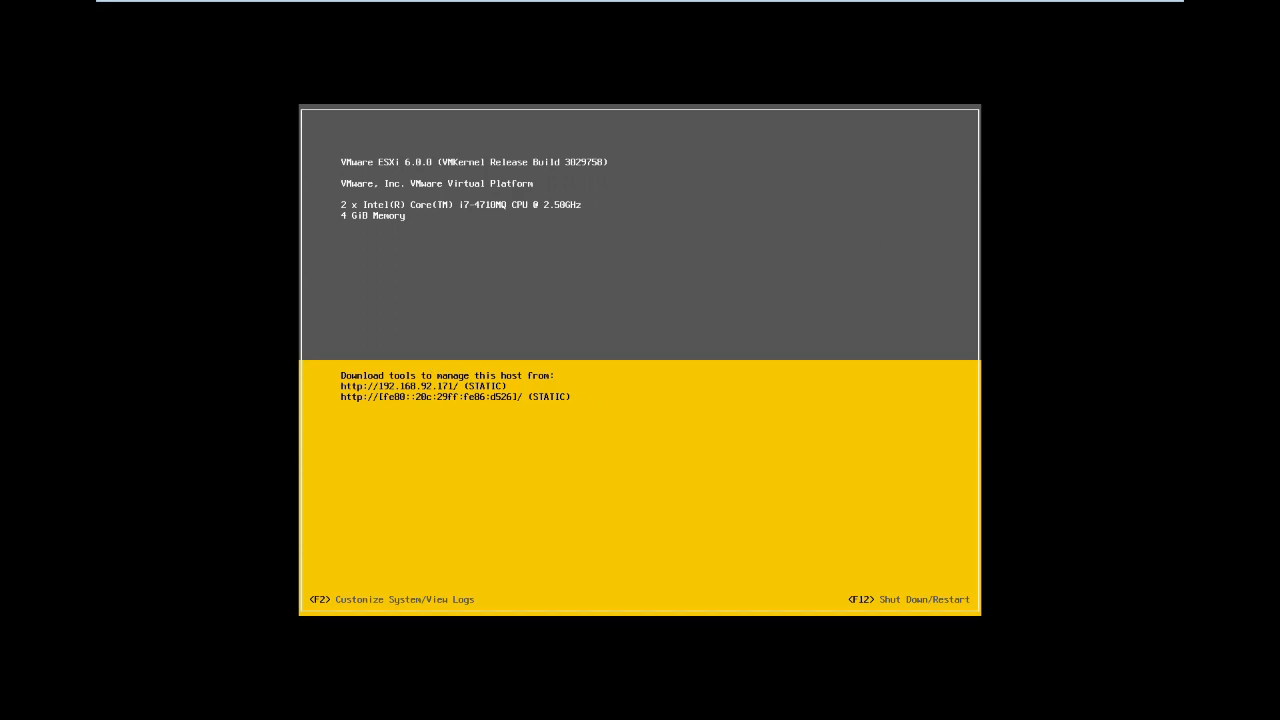
pyautogui.moveTo(1082, 4)
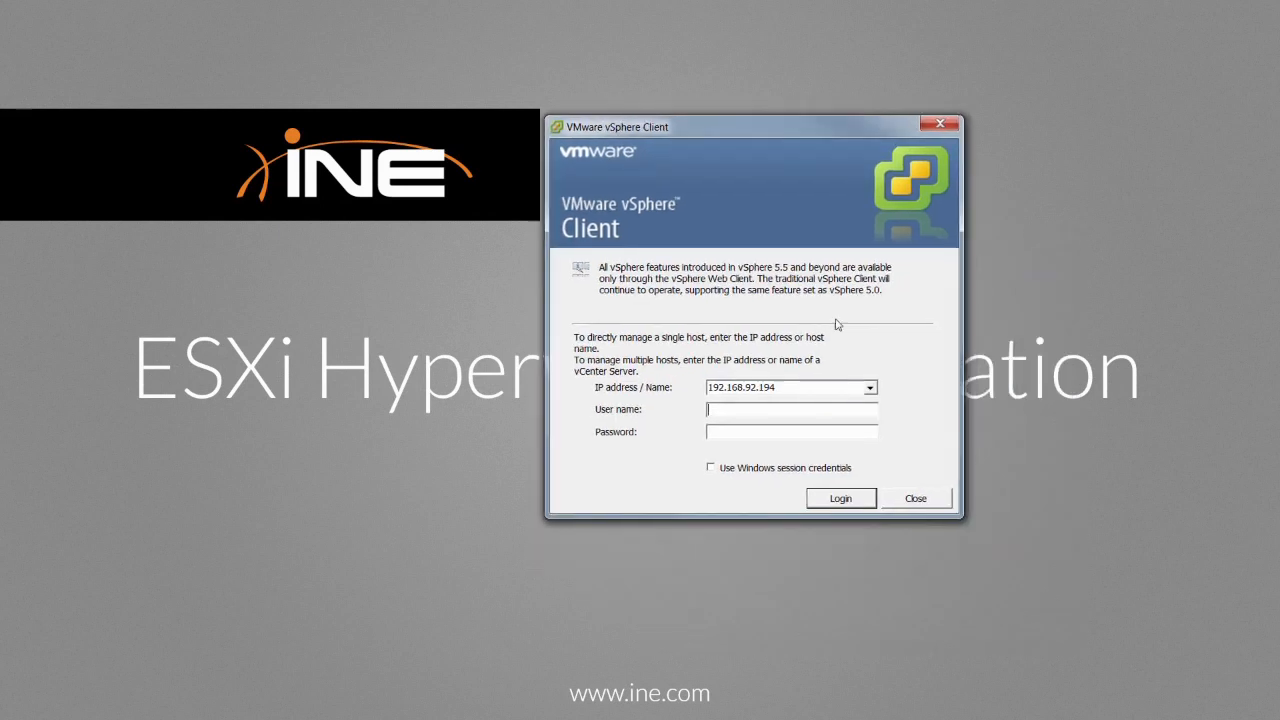
# - Change the host address to 192.168.92.171 and log in as root with the password
pyautogui.doubleClick(793, 387)
pyautogui.click(799, 387)
pyautogui.press('BackSpace')
pyautogui.press('BackSpace')
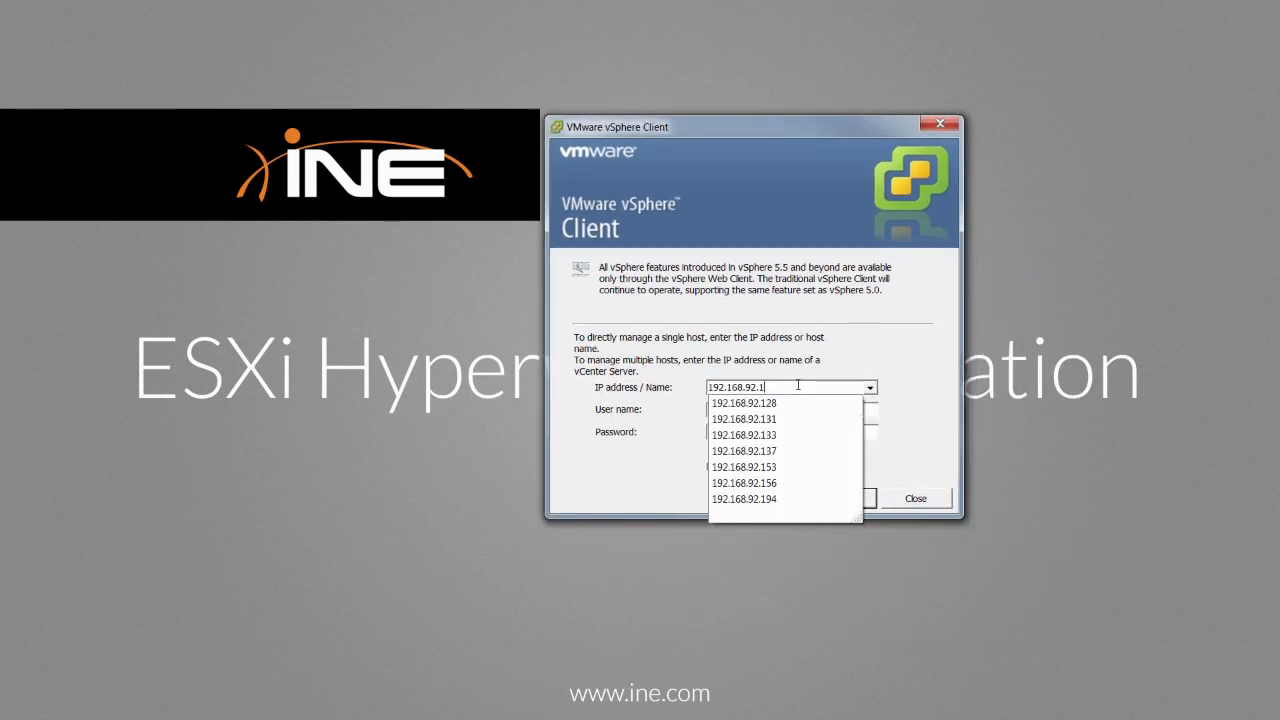
pyautogui.write('71')
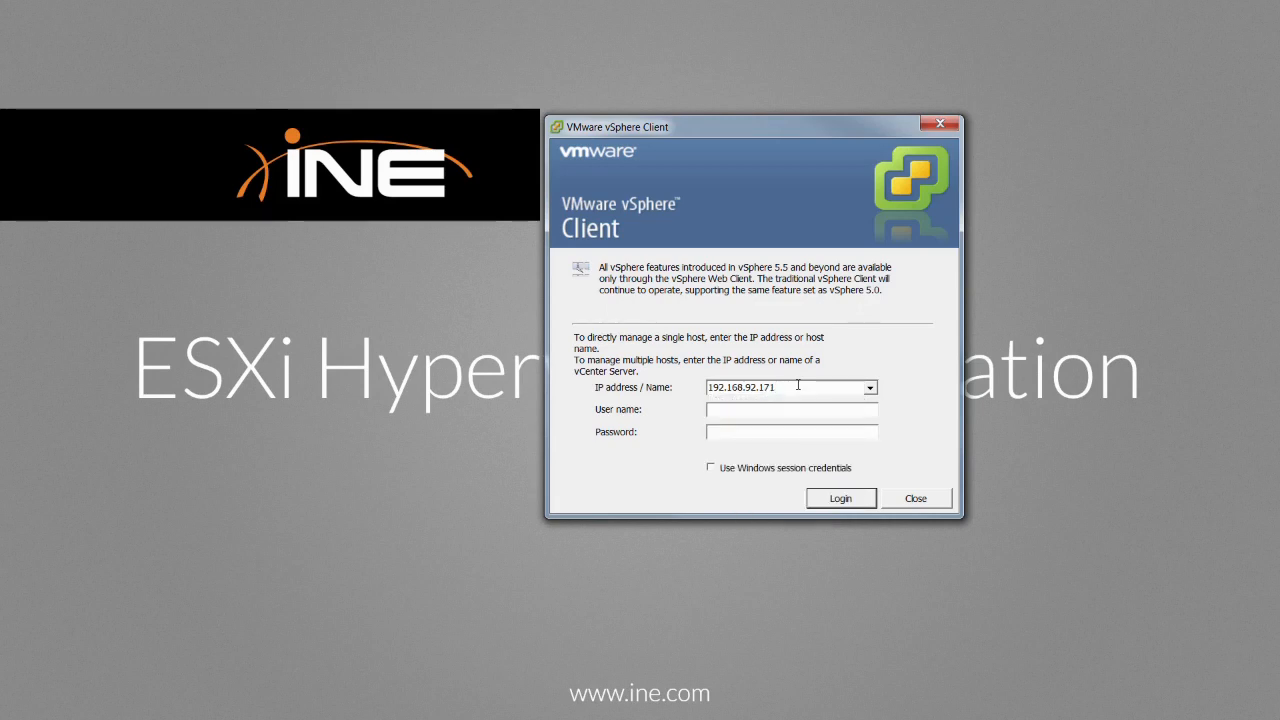
pyautogui.write('root')
pyautogui.write('****')
pyautogui.write('****')
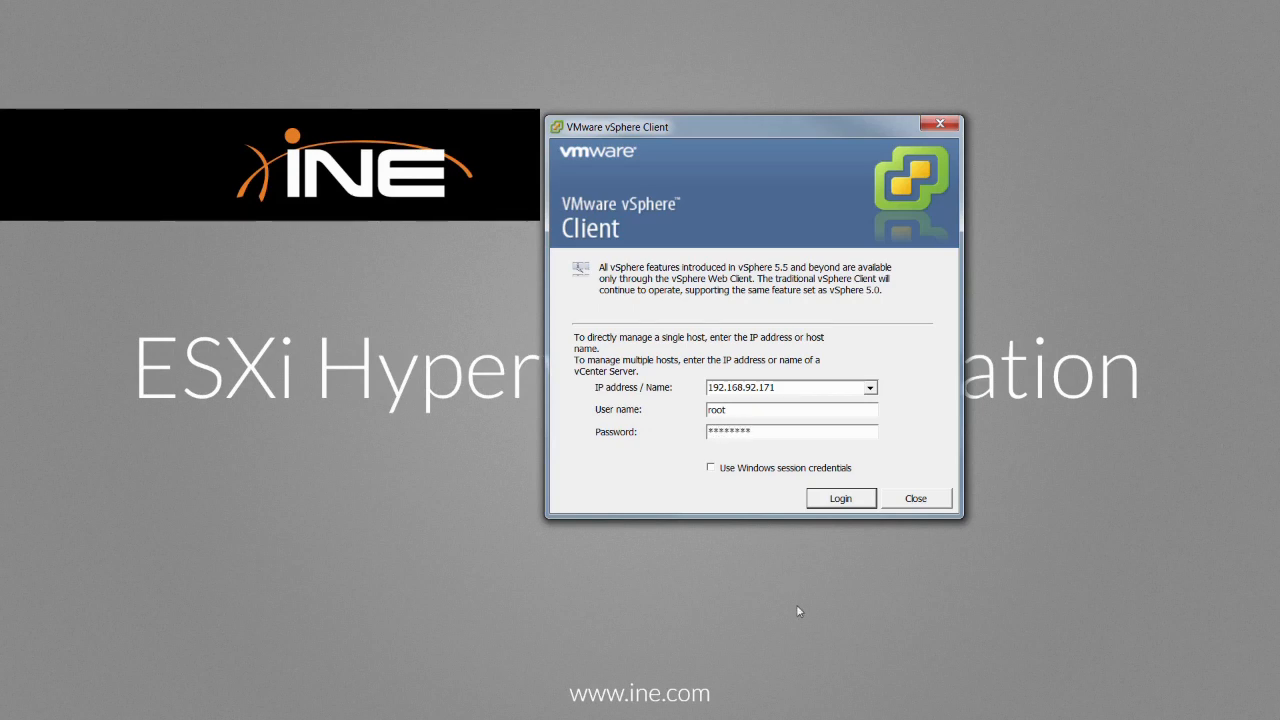
pyautogui.click(849, 500)
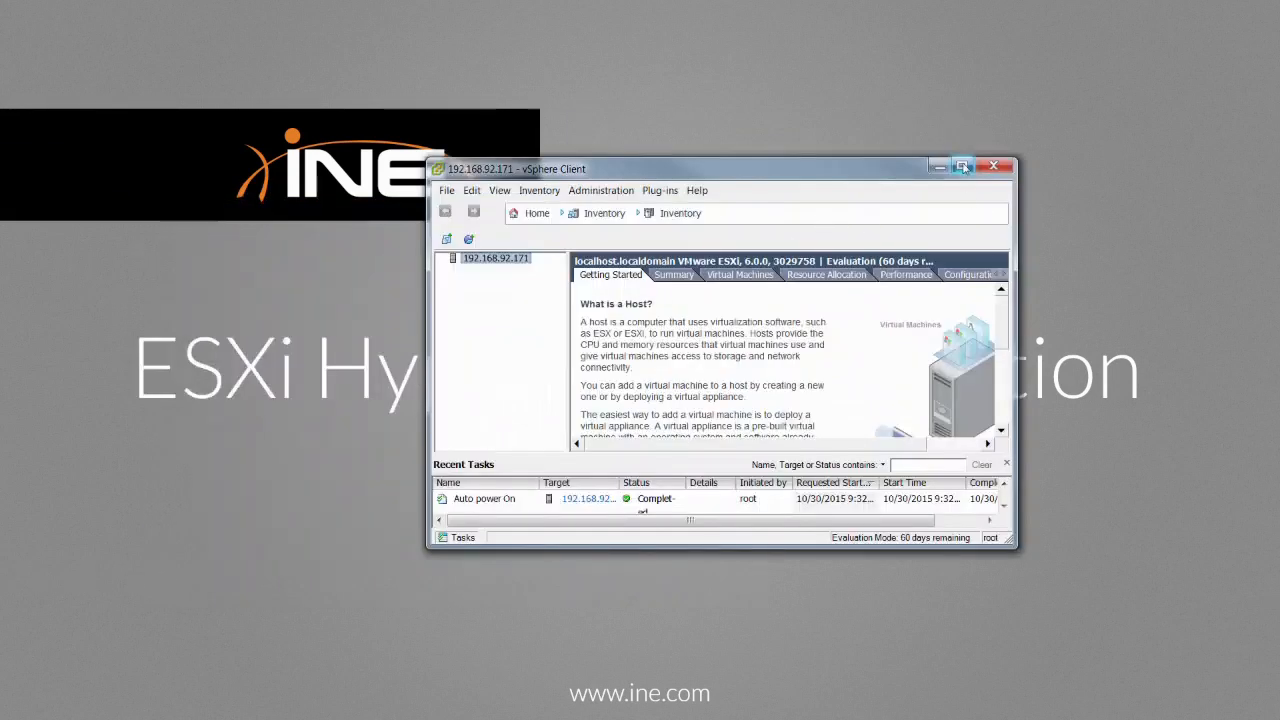
# - Maximize the client and open Configuration > Networking to view vSwitch0 with VM Network and Management Network
pyautogui.click(961, 166)
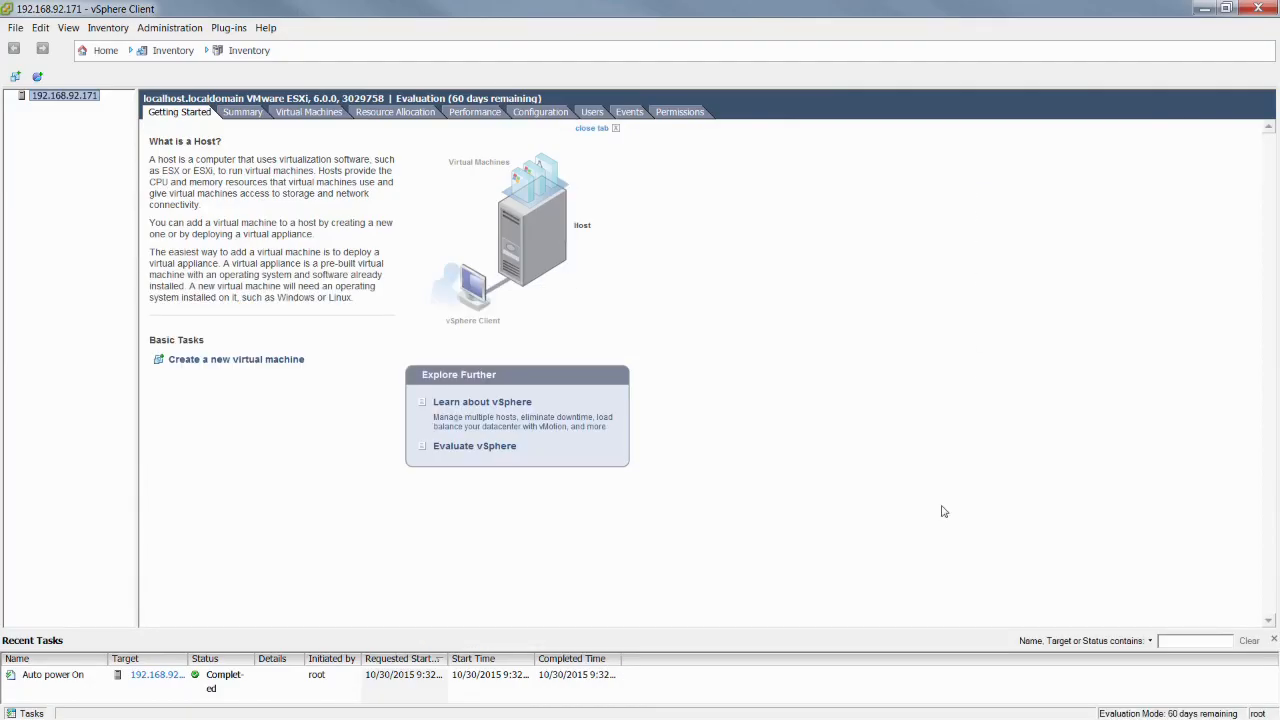
pyautogui.click(252, 113)
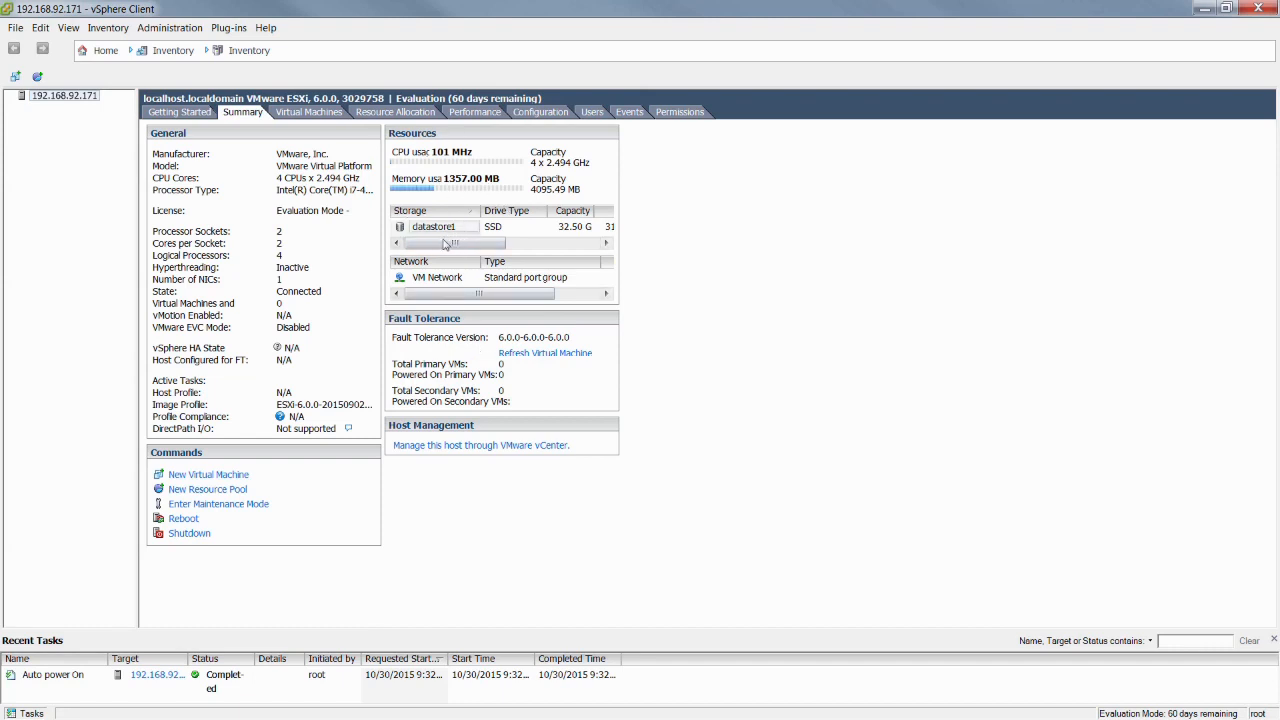
pyautogui.moveTo(443, 249); pyautogui.dragTo(476, 246)
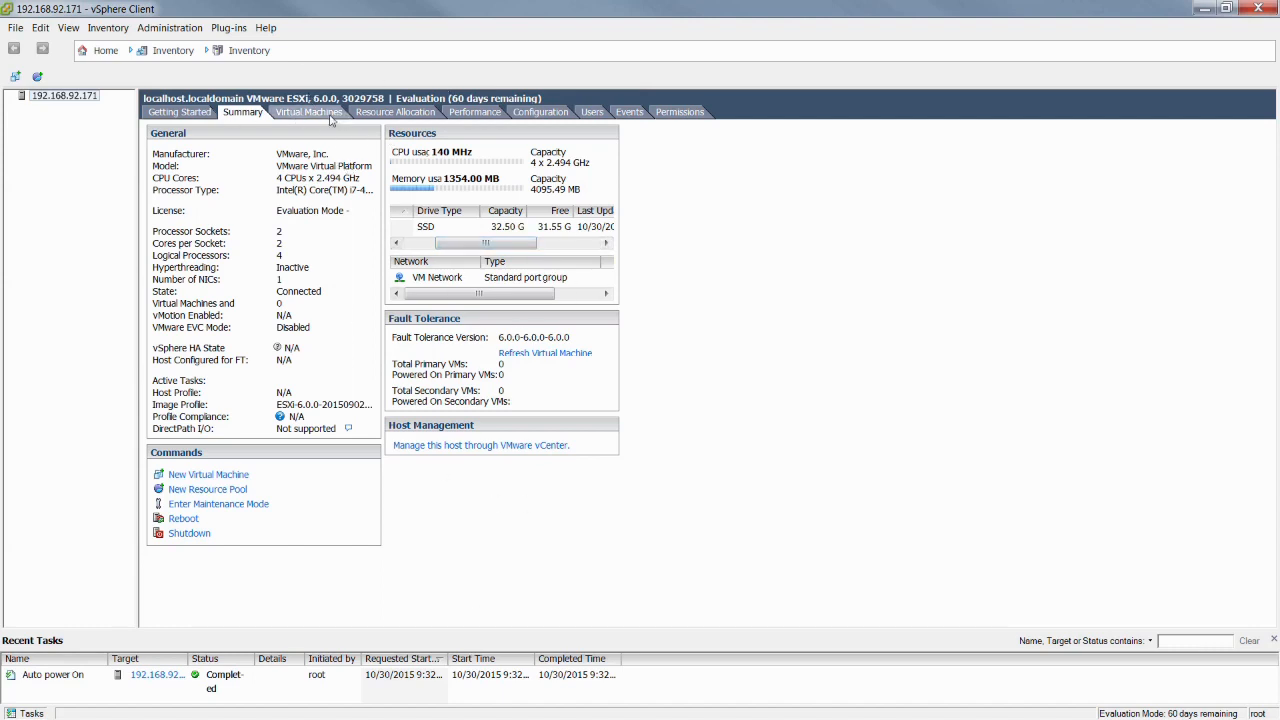
pyautogui.click(538, 113)
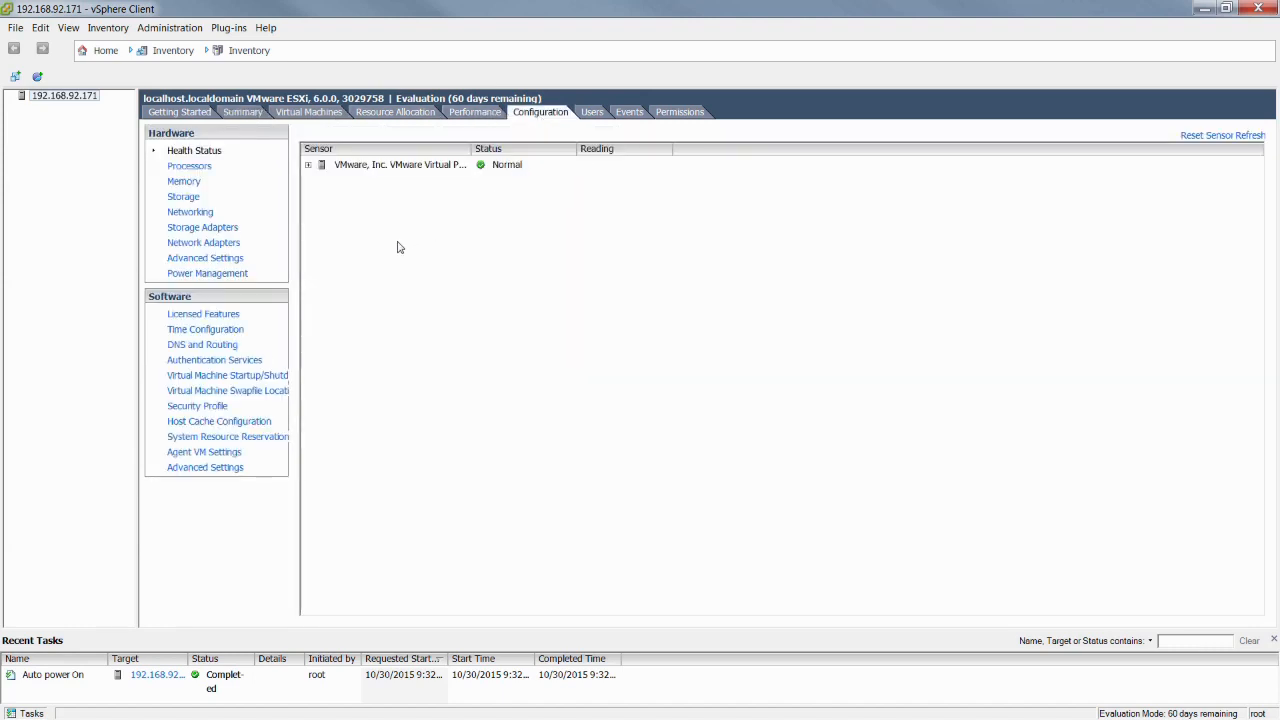
pyautogui.click(204, 215)
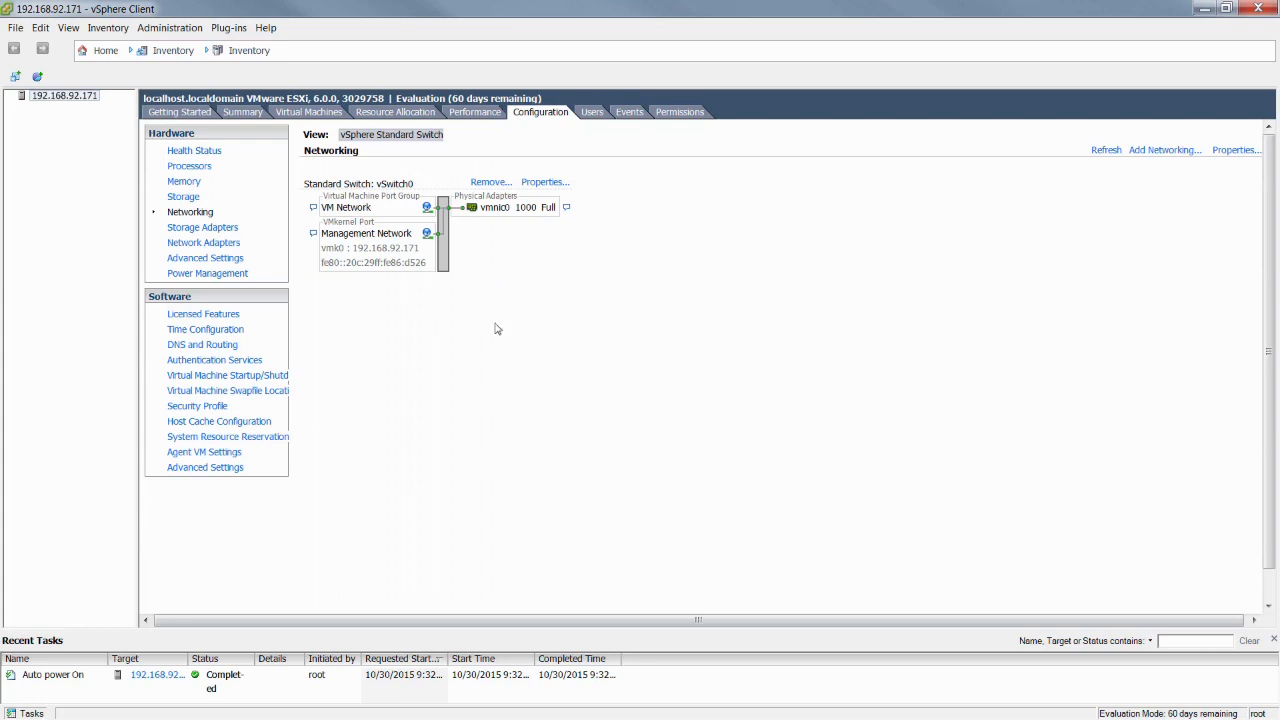